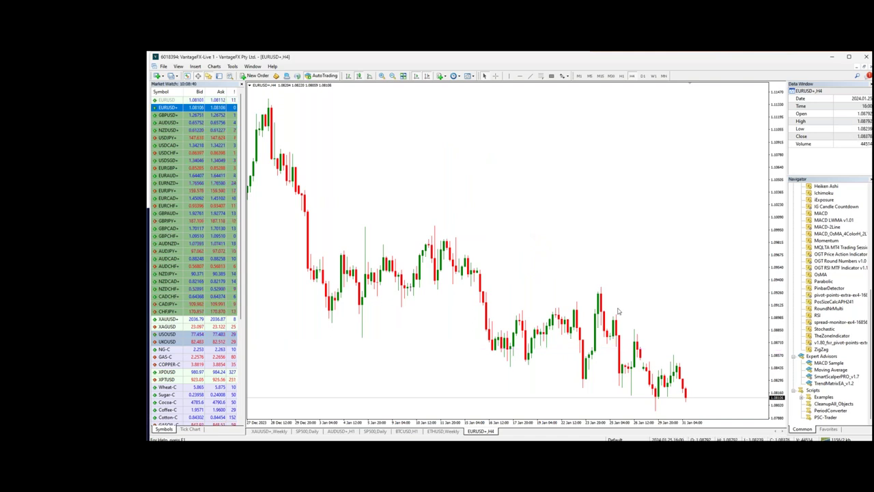
Set the EURUSD+ chart to the daily timeframe
left_click(643, 76)
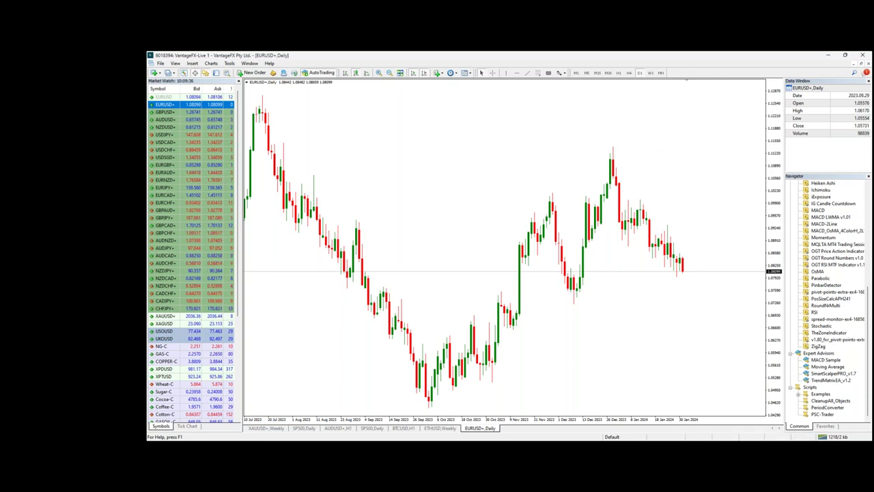
Switch to the browser and review the monthly return table and cumulative return graph in the FX Blue account statement
left_click(491, 410)
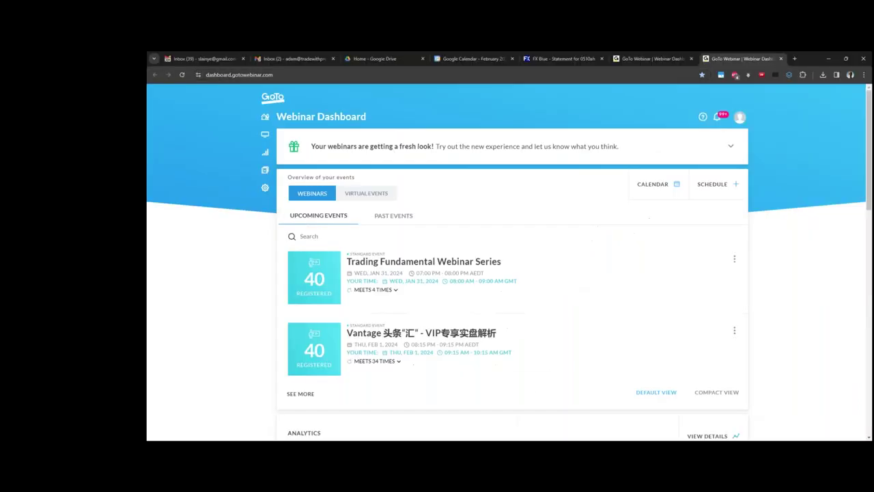
left_click(559, 59)
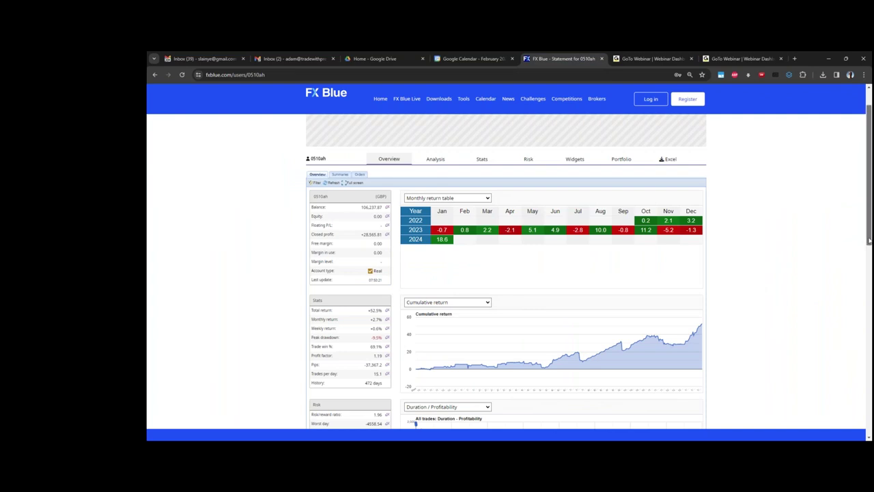
left_click_drag(868, 240, 868, 244)
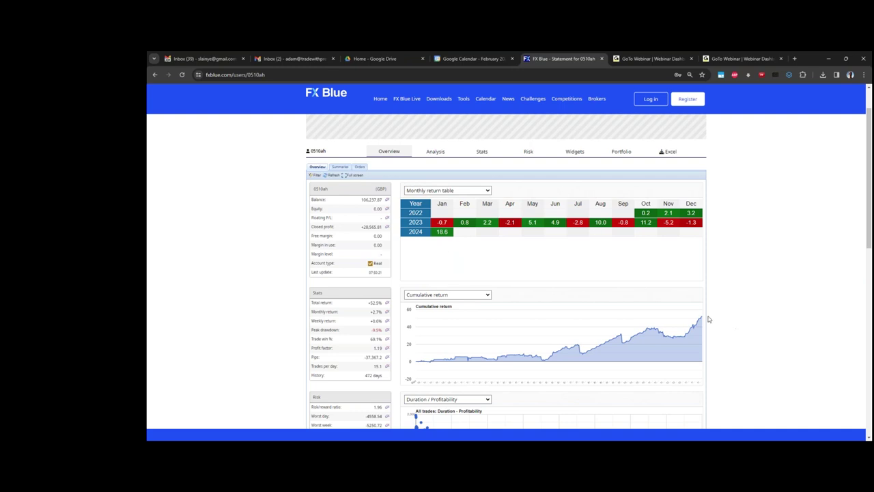
mouse_move(702, 318)
mouse_move(459, 359)
mouse_move(662, 447)
Return to MetaTrader 4, load USDJPY+ into the daily chart and go back to the January–September 2022 uptrend
key("alt+Tab")
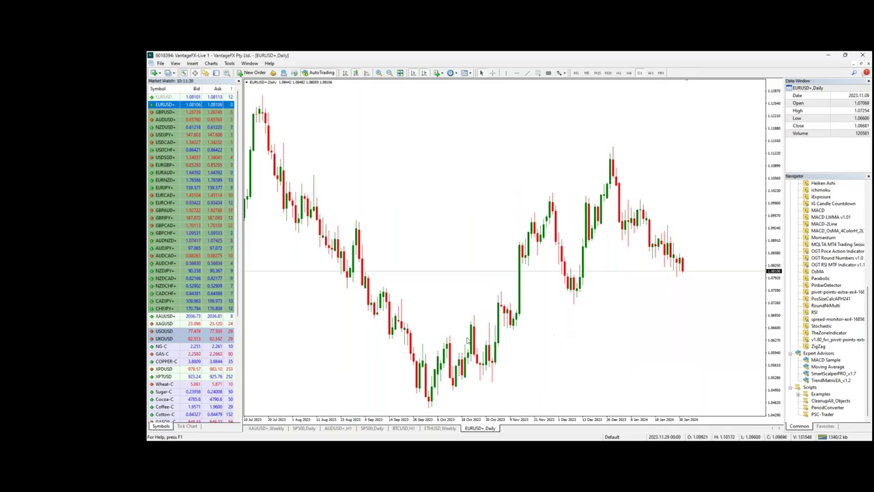
left_click_drag(165, 136, 445, 135)
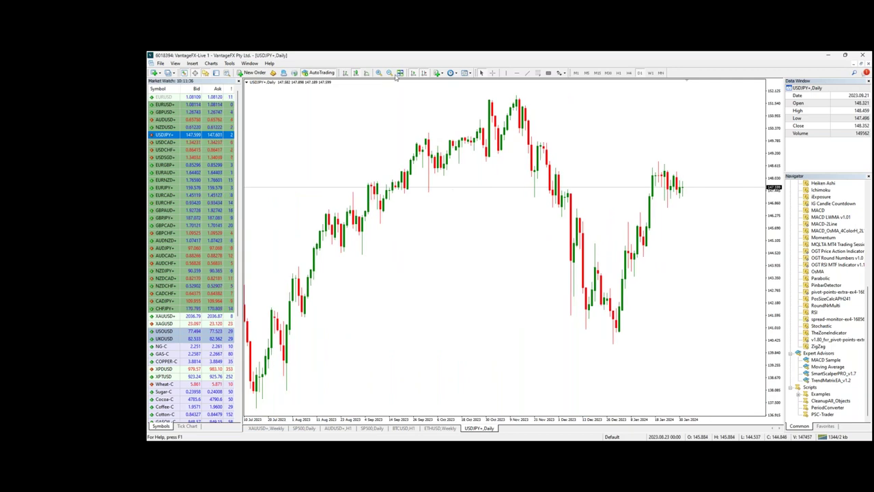
left_click(421, 76)
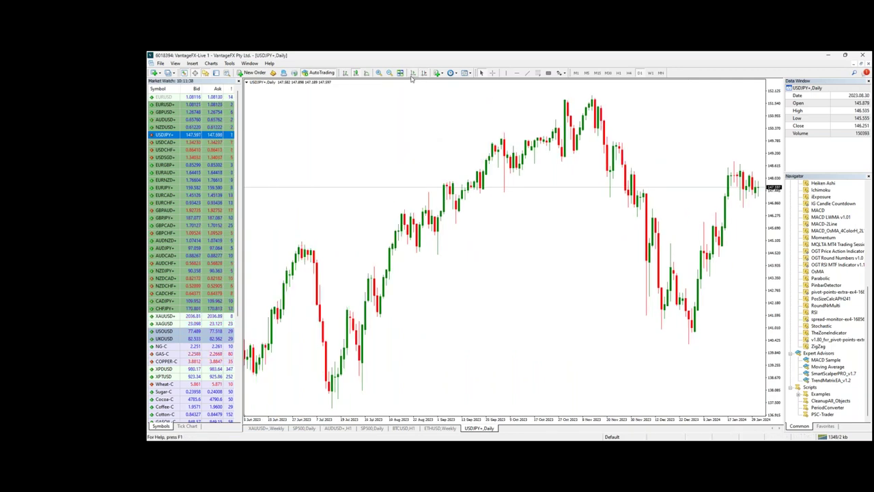
left_click_drag(387, 162, 578, 150)
left_click_drag(416, 180, 698, 156)
left_click_drag(513, 184, 606, 189)
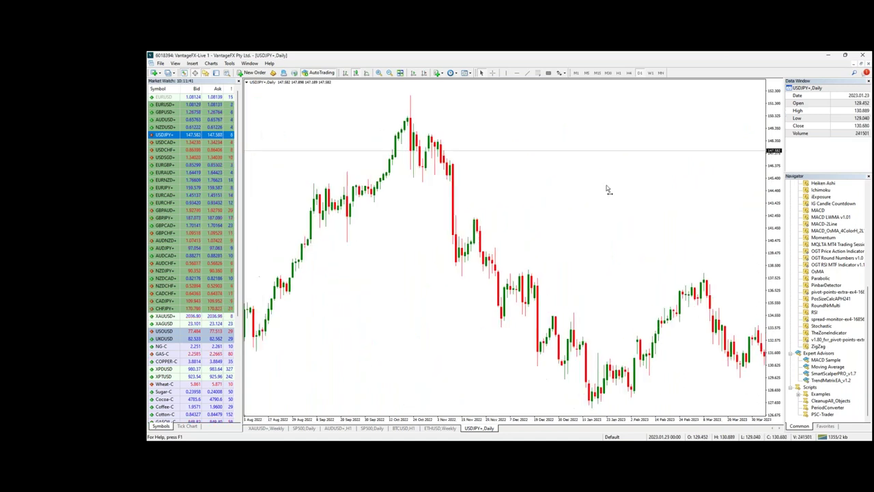
left_click_drag(273, 193, 646, 179)
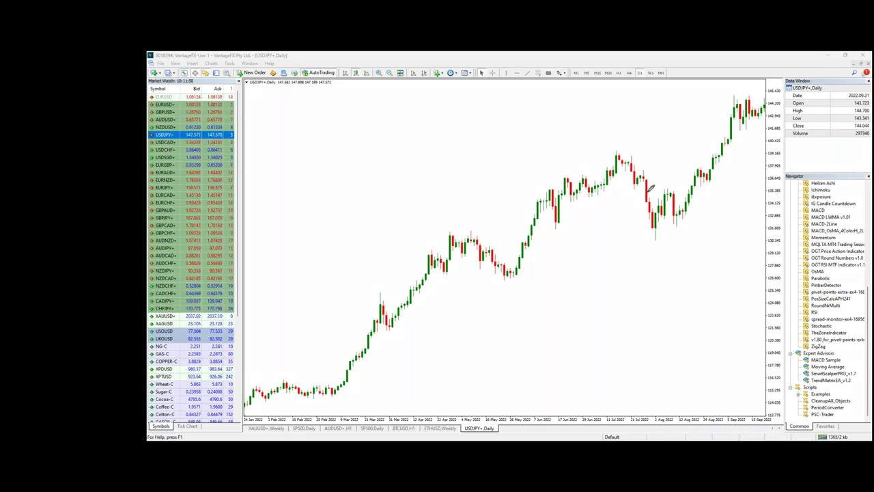
Circle the three USDJPY+ rallies of 2022 freehand, trace their zigzag path, and erase the markings
mouse_move(448, 236)
left_mouse_down()
mouse_move(302, 351)
mouse_move(321, 396)
mouse_move(425, 348)
mouse_move(462, 219)
left_mouse_up()
mouse_move(631, 142)
left_mouse_down()
mouse_move(491, 242)
mouse_move(640, 199)
mouse_move(657, 118)
left_mouse_up()
mouse_move(728, 117)
left_mouse_down()
mouse_move(733, 176)
mouse_move(776, 90)
left_mouse_up()
mouse_move(315, 383)
left_mouse_down()
mouse_move(481, 204)
mouse_move(518, 266)
mouse_move(608, 114)
mouse_move(684, 217)
mouse_move(755, 64)
left_mouse_up()
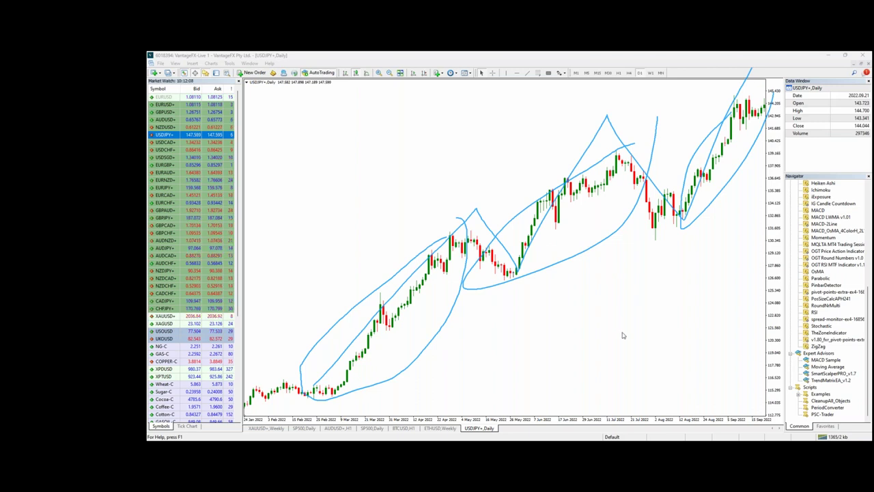
key("e")
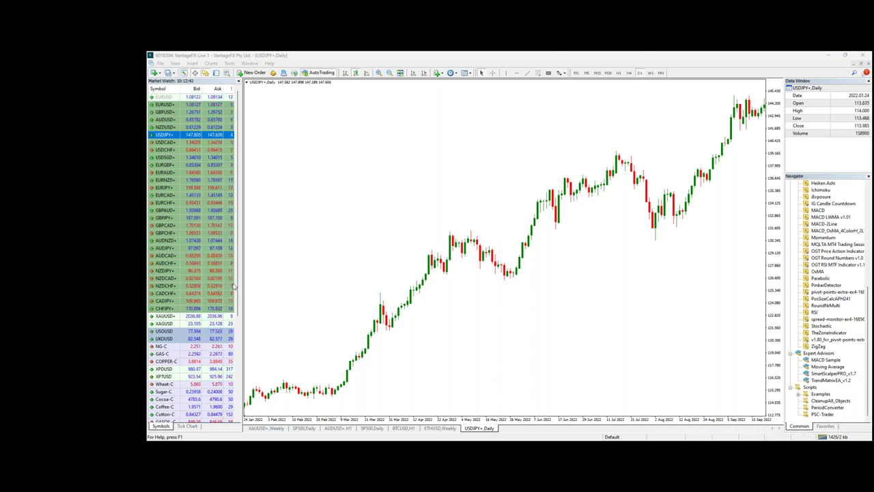
Load natural gas (NG-C) into the daily chart and examine its price history from late 2018 up to January 2024
scroll(204, 280, "down", 4)
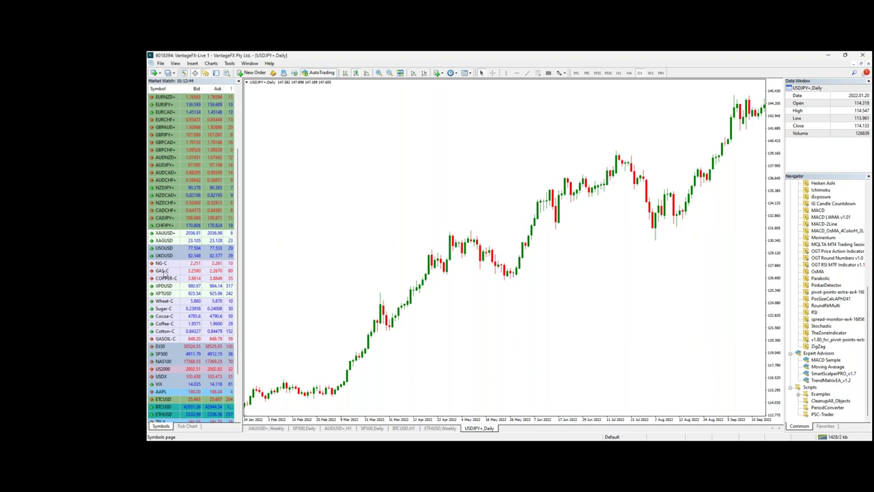
left_click_drag(165, 269, 407, 259)
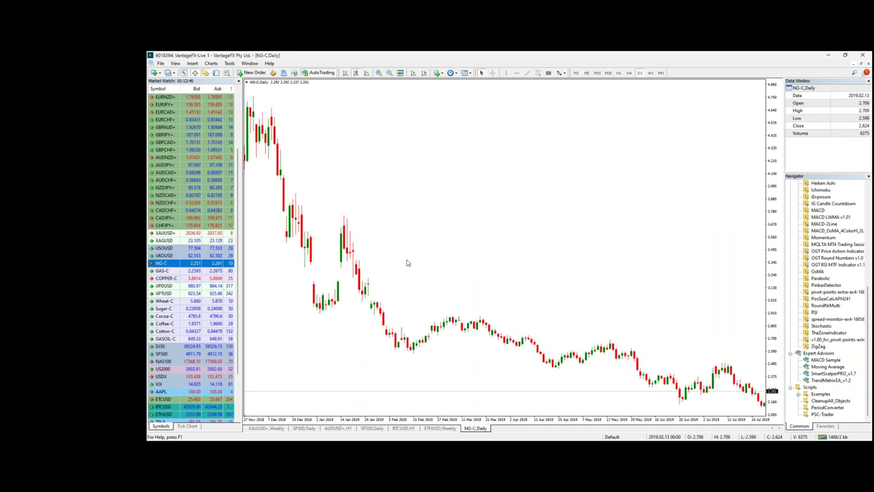
left_click_drag(497, 215, 150, 234)
scroll(620, 230, "down", 6)
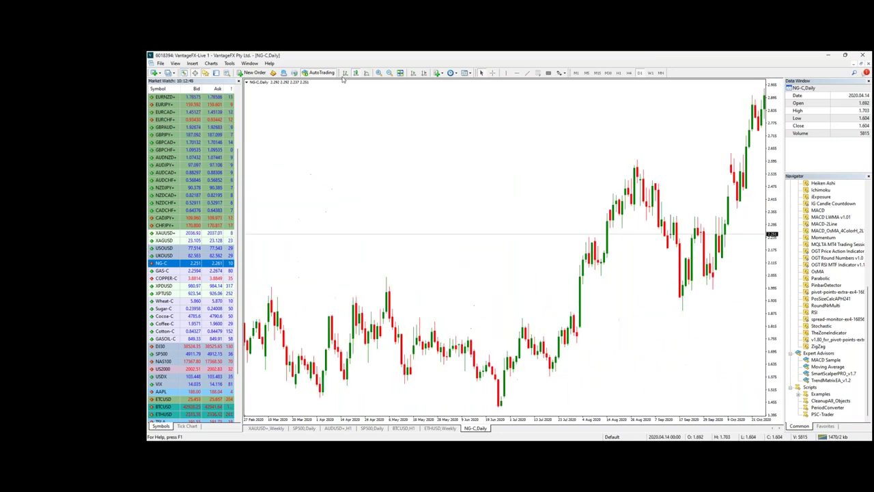
left_click(424, 74)
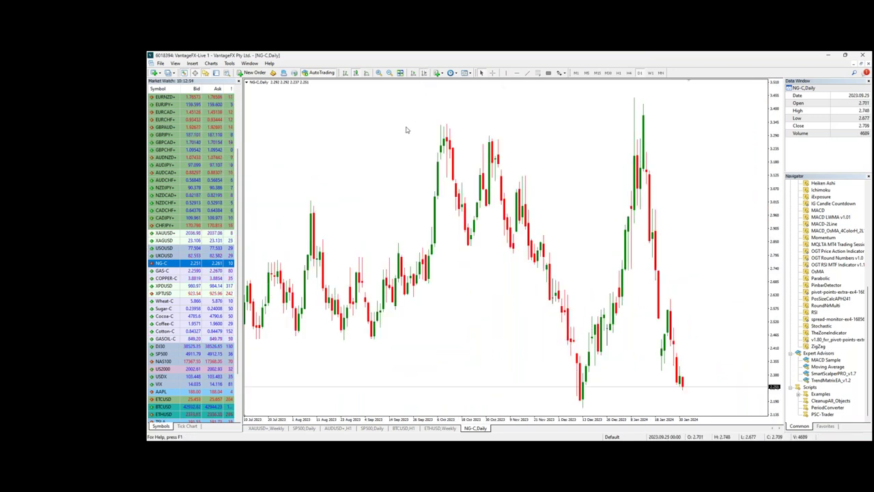
Load GAS-C into the daily chart, outline the December 2018–April 2019 rally, sketch three rising freehand trend paths, and erase the drawings
left_click_drag(163, 272, 376, 245)
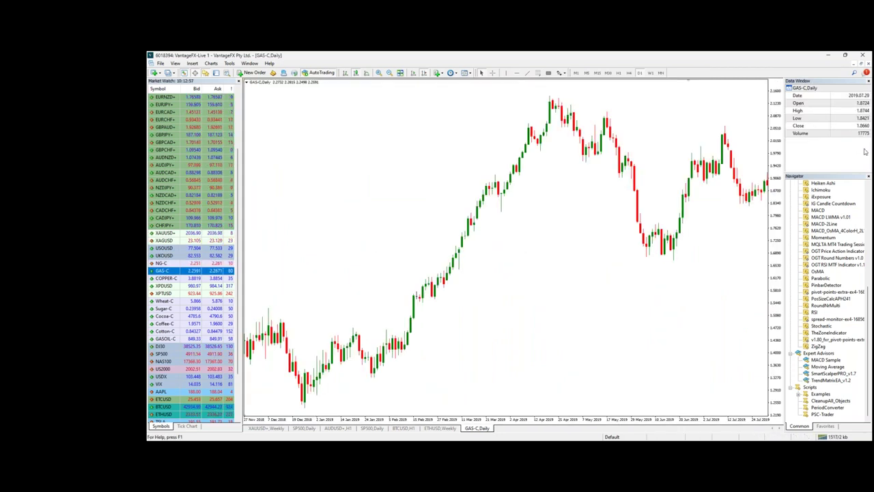
mouse_move(546, 99)
left_mouse_down()
mouse_move(308, 387)
mouse_move(399, 360)
mouse_move(488, 268)
mouse_move(540, 174)
mouse_move(554, 90)
left_mouse_up()
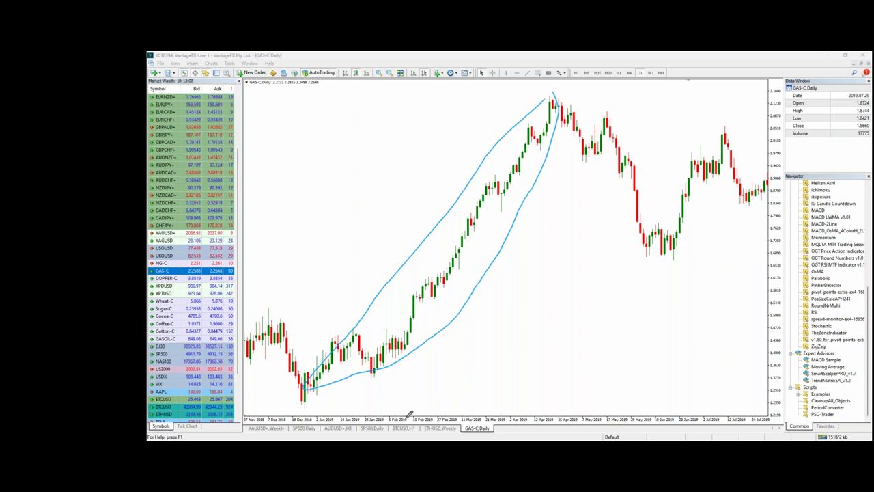
mouse_move(407, 414)
left_mouse_down()
mouse_move(618, 257)
mouse_move(667, 196)
left_mouse_up()
mouse_move(482, 414)
left_mouse_down()
mouse_move(536, 353)
mouse_move(553, 374)
mouse_move(568, 362)
mouse_move(601, 303)
mouse_move(615, 301)
mouse_move(631, 314)
mouse_move(683, 236)
mouse_move(707, 245)
mouse_move(756, 156)
left_mouse_up()
mouse_move(243, 285)
left_mouse_down()
mouse_move(318, 141)
mouse_move(351, 185)
mouse_move(445, 51)
mouse_move(487, 87)
left_mouse_up()
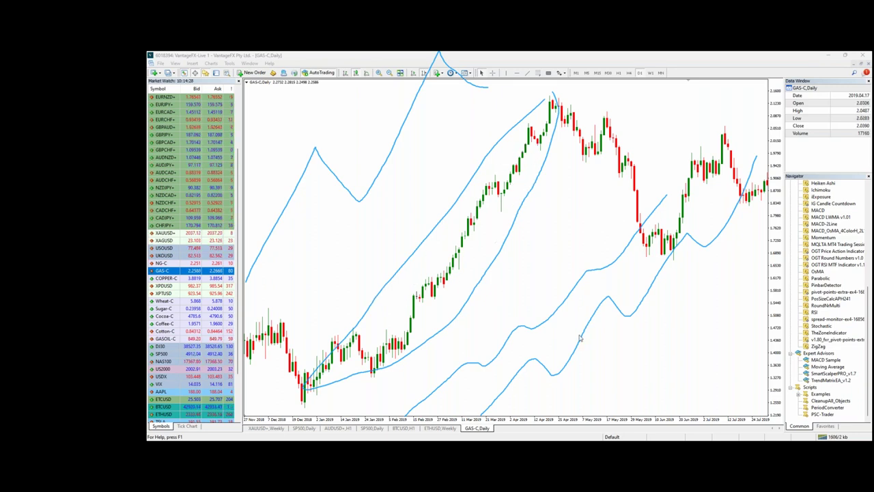
key("e")
Circle the April 2019 peak and the small pullbacks along the preceding GAS-C rally freehand
mouse_move(554, 90)
left_mouse_down()
mouse_move(547, 109)
mouse_move(566, 99)
mouse_move(547, 97)
mouse_move(561, 123)
mouse_move(564, 98)
left_mouse_up()
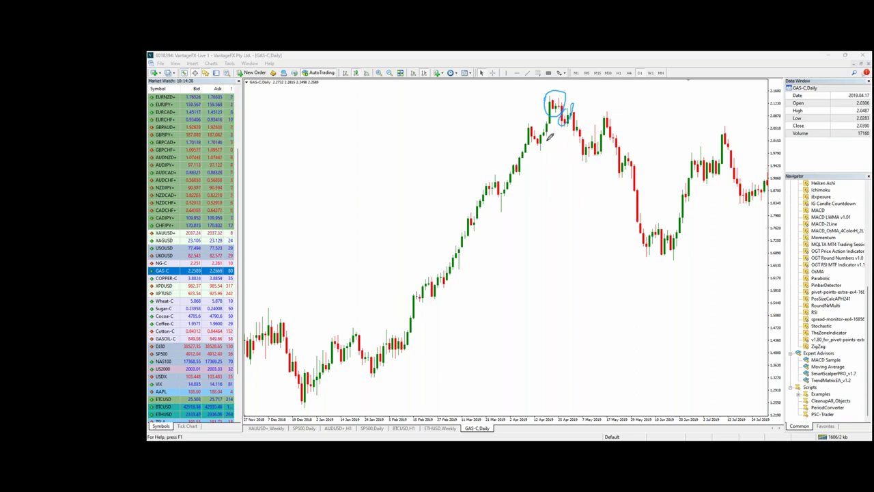
mouse_move(539, 128)
left_mouse_down()
mouse_move(523, 142)
mouse_move(545, 139)
left_mouse_up()
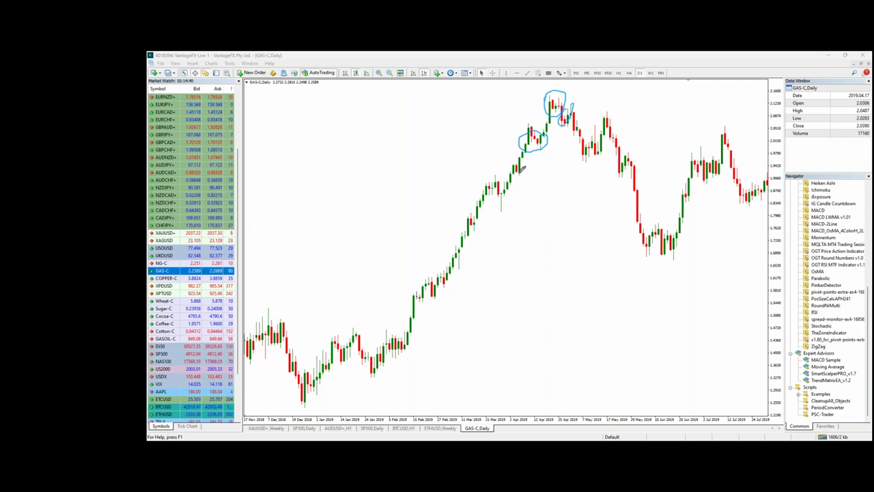
mouse_move(519, 165)
left_mouse_down()
mouse_move(510, 206)
mouse_move(498, 183)
mouse_move(482, 183)
left_mouse_up()
mouse_move(470, 221)
left_mouse_down()
mouse_move(474, 244)
mouse_move(471, 220)
left_mouse_up()
mouse_move(453, 271)
left_mouse_down()
mouse_move(436, 279)
mouse_move(450, 284)
left_mouse_up()
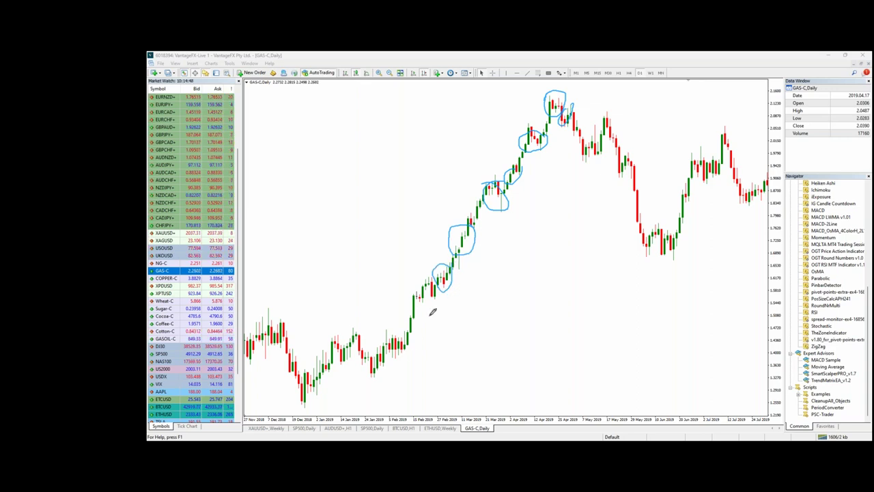
Mark the January 2019 high with a freehand horizontal line, circle the February breakout and the following rally legs, and clear all markings
left_click_drag(325, 334, 478, 328)
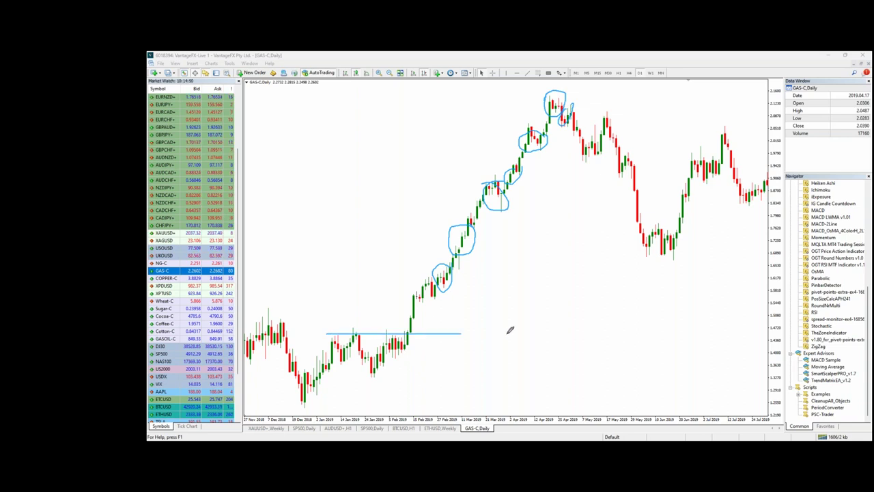
mouse_move(407, 321)
left_mouse_down()
mouse_move(419, 321)
mouse_move(410, 309)
mouse_move(403, 340)
mouse_move(424, 325)
left_mouse_up()
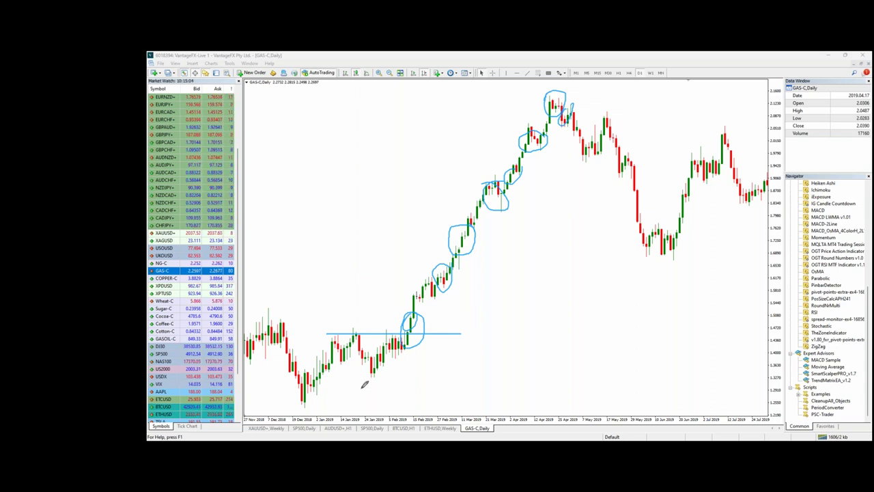
left_click_drag(404, 311, 424, 296)
mouse_move(489, 199)
left_mouse_down()
mouse_move(450, 232)
mouse_move(430, 290)
mouse_move(498, 164)
left_mouse_up()
mouse_move(569, 100)
left_mouse_down()
mouse_move(509, 175)
mouse_move(572, 89)
left_mouse_up()
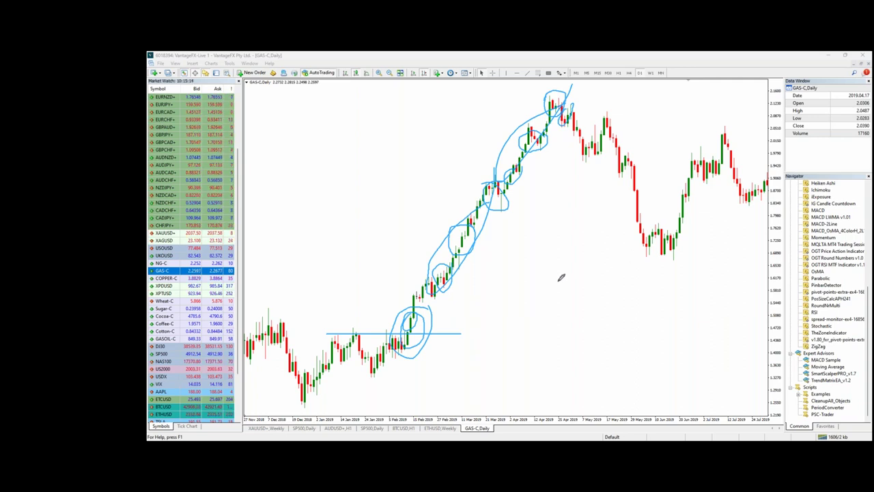
key("Escape")
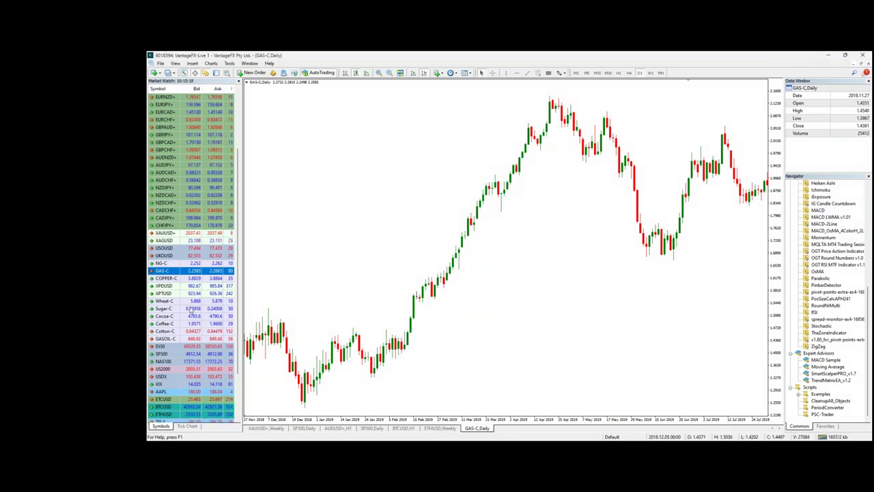
Load Wheat-C, Sugar-C and Cocoa-C into the daily chart one after another
left_click_drag(166, 303, 305, 296)
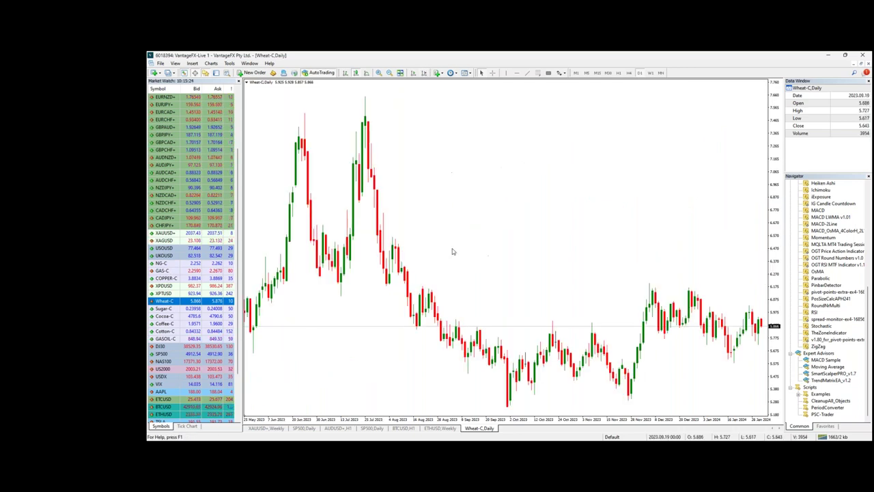
left_click_drag(164, 309, 478, 252)
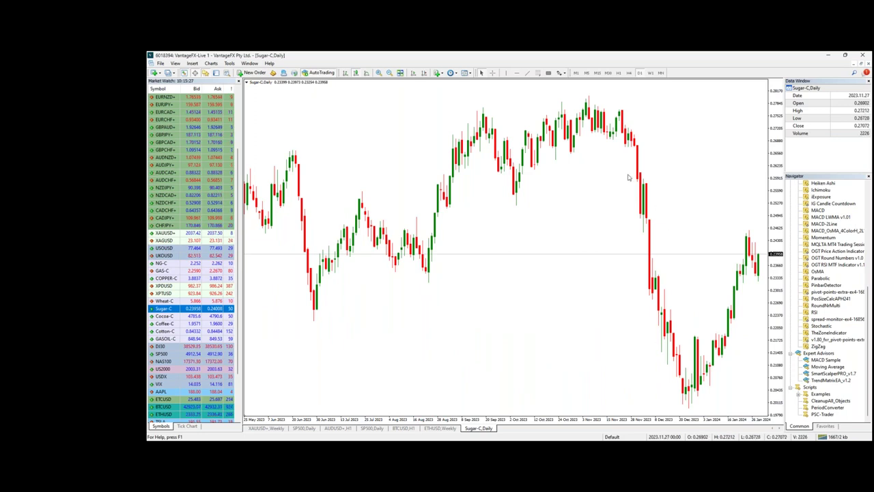
key("Down")
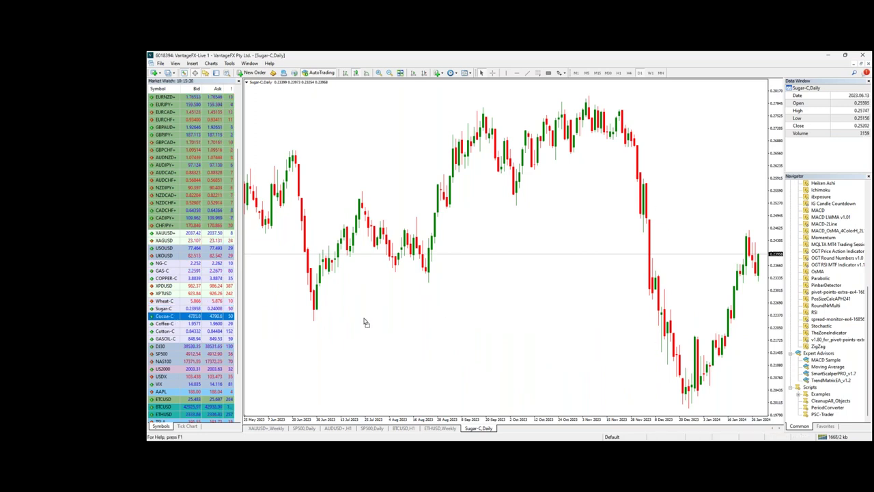
left_click_drag(365, 322, 366, 323)
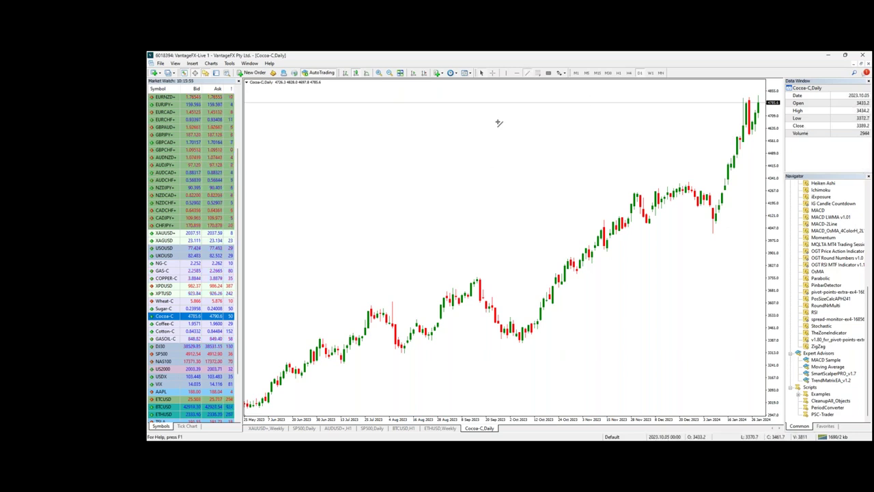
Draw trendlines along the three Cocoa-C rallies: June–September 2023, October–December 2023 and January 2024
mouse_move(252, 394)
left_mouse_down()
mouse_move(403, 352)
mouse_move(544, 279)
mouse_move(502, 283)
left_mouse_up()
left_click(527, 73)
mouse_move(508, 339)
left_mouse_down()
mouse_move(706, 183)
mouse_move(710, 189)
mouse_move(745, 89)
left_mouse_up()
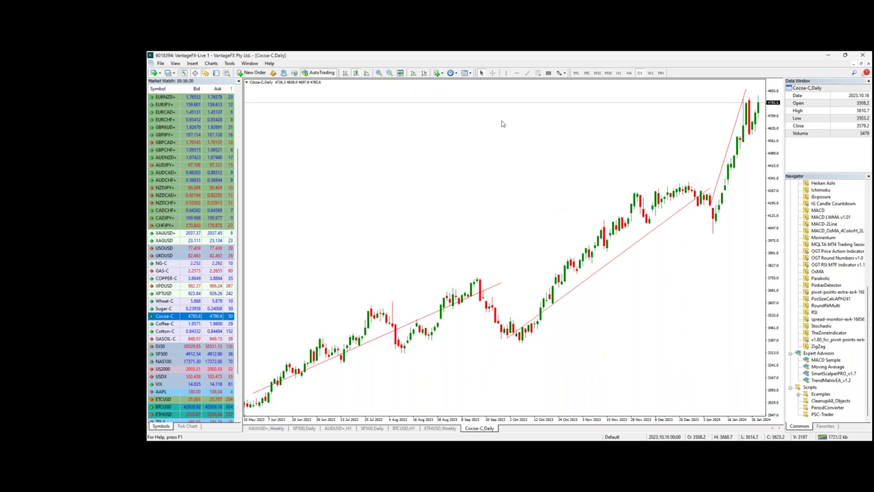
Draw one long trendline under the whole Cocoa-C advance from June 2023, shift the chart off its edge, and extend the line past the latest candle
mouse_move(259, 390)
left_mouse_down()
mouse_move(503, 307)
mouse_move(748, 195)
left_mouse_up()
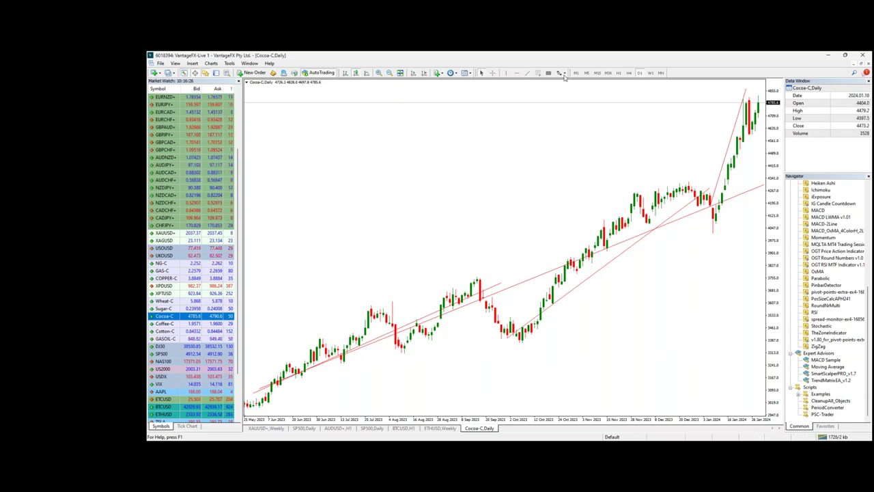
left_click(423, 73)
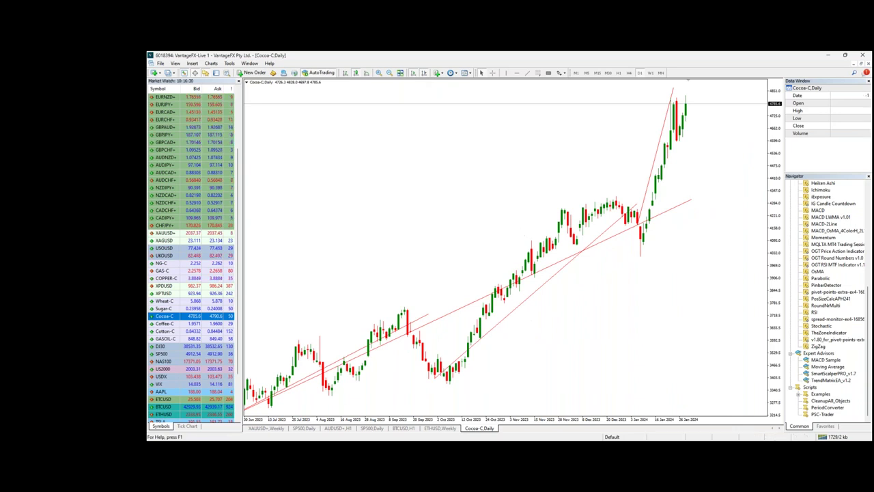
left_click_drag(690, 202, 763, 171)
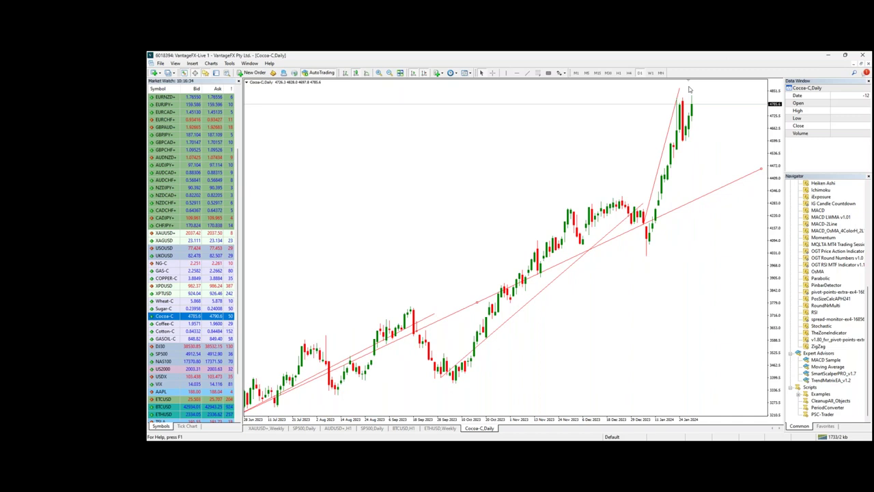
Place a horizontal line across the December 2023 highs on the Cocoa-C chart
left_click(517, 73)
left_click_drag(553, 196, 555, 203)
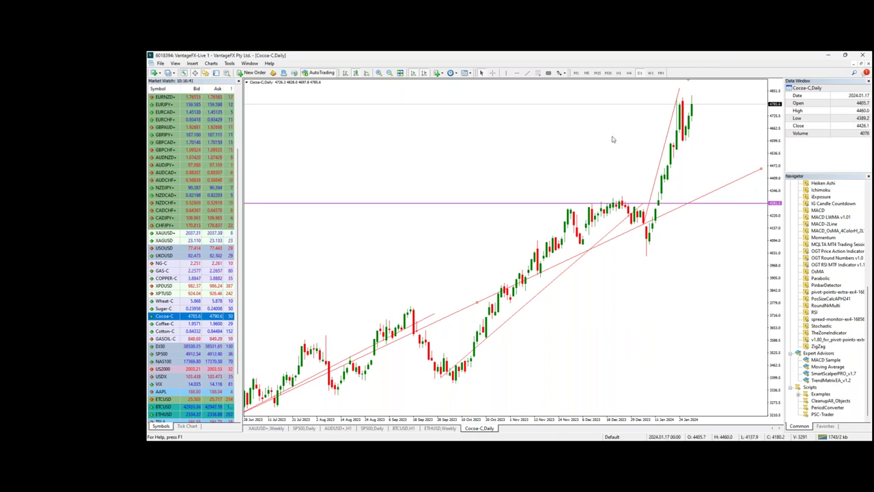
Draw two trendlines of different steepness from one start point above the 2023 Cocoa-C candles, and clear all drawings from the chart
left_click_drag(254, 272, 442, 212)
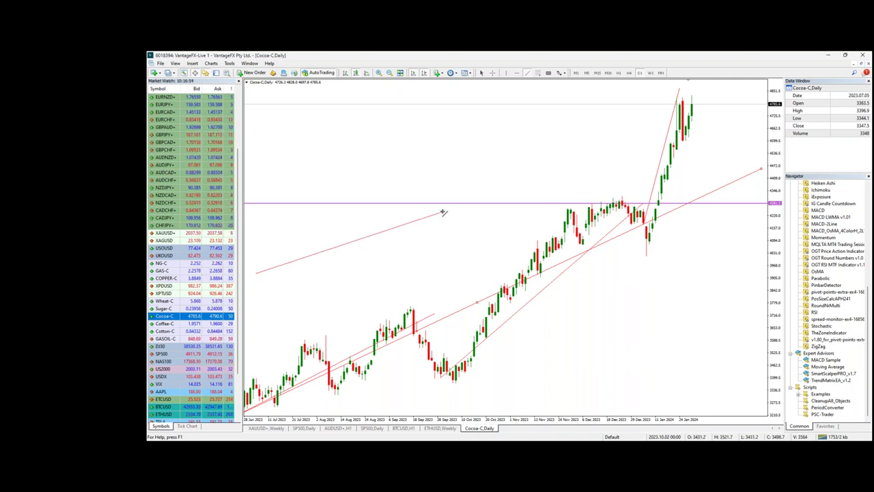
left_click_drag(443, 213, 312, 116)
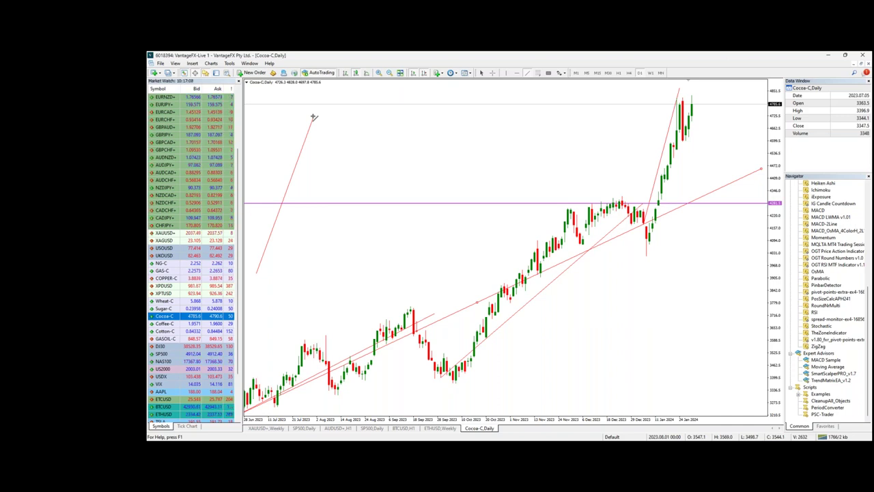
left_click_drag(313, 116, 464, 175)
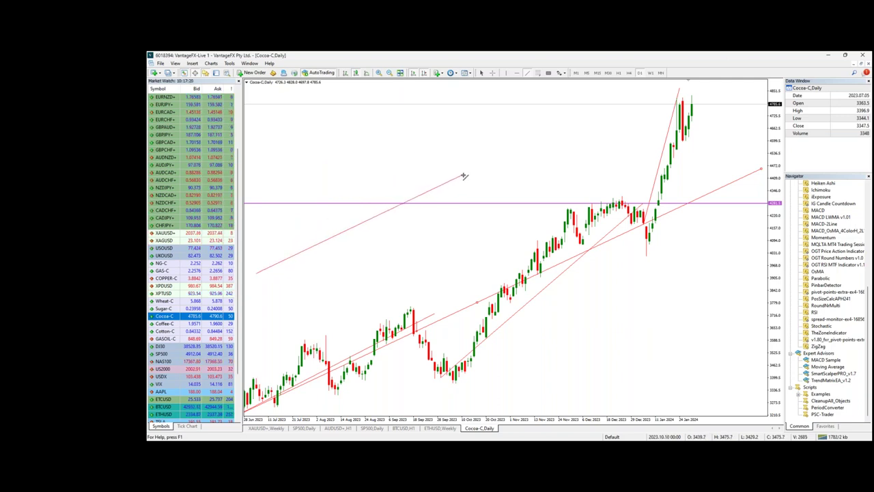
left_click_drag(464, 181, 437, 158)
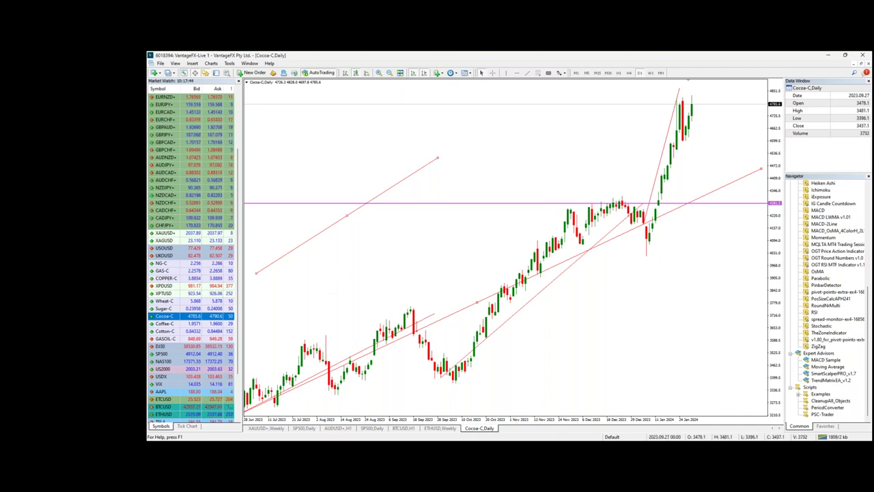
mouse_move(438, 160)
left_mouse_down()
mouse_move(450, 175)
mouse_move(428, 149)
left_mouse_up()
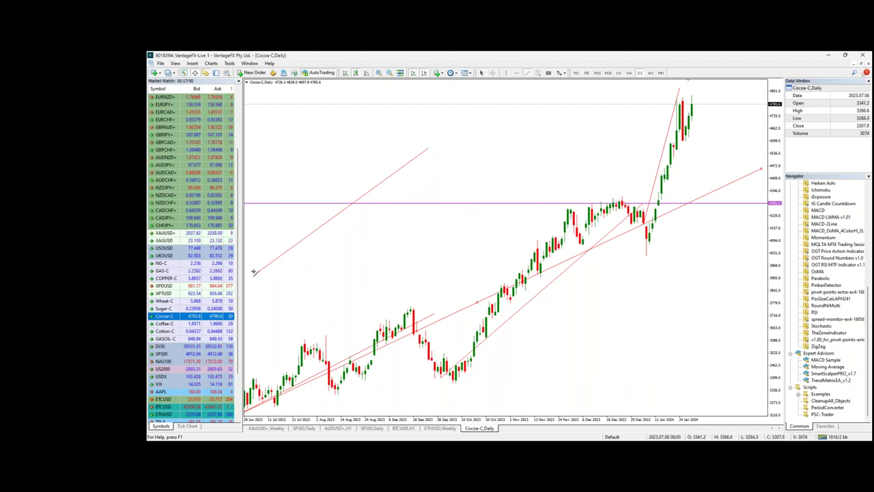
mouse_move(256, 274)
left_mouse_down()
mouse_move(414, 223)
mouse_move(465, 221)
left_mouse_up()
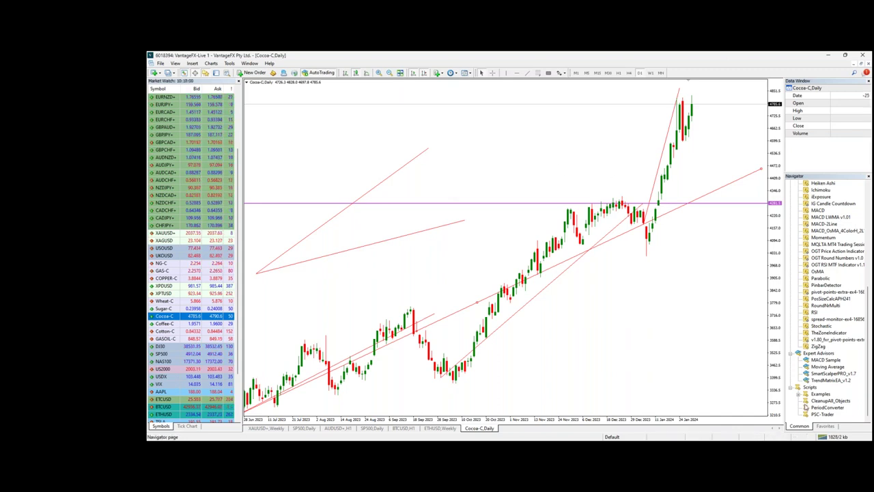
key("Delete")
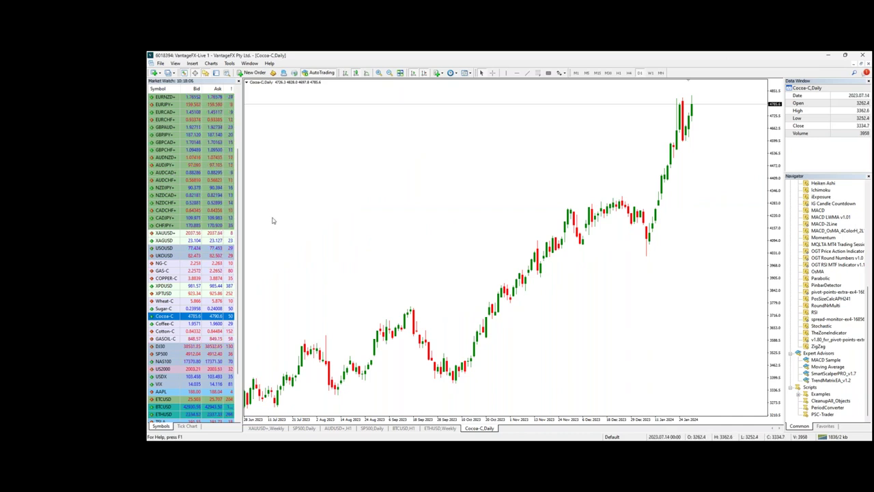
Load NZDCHF+ into the daily chart and place a rectangle over its late December 2023 to January 2024 range
left_click_drag(166, 204, 414, 231)
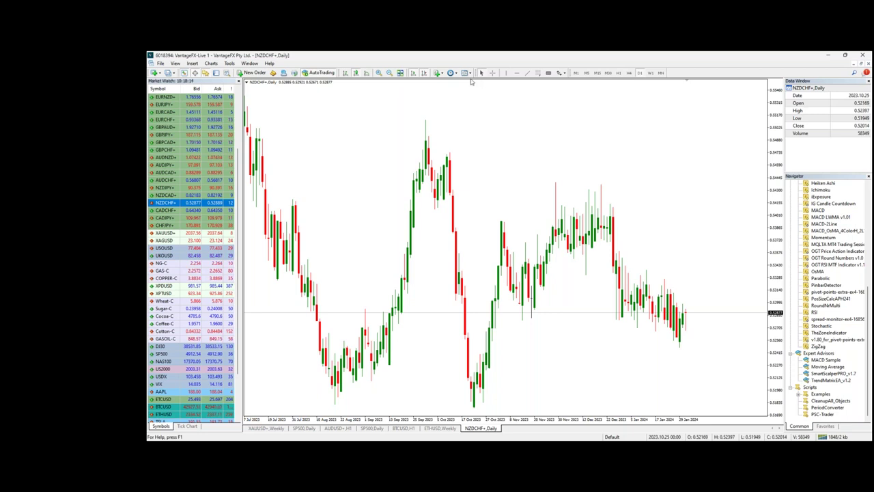
left_click(548, 73)
left_click_drag(604, 283, 710, 334)
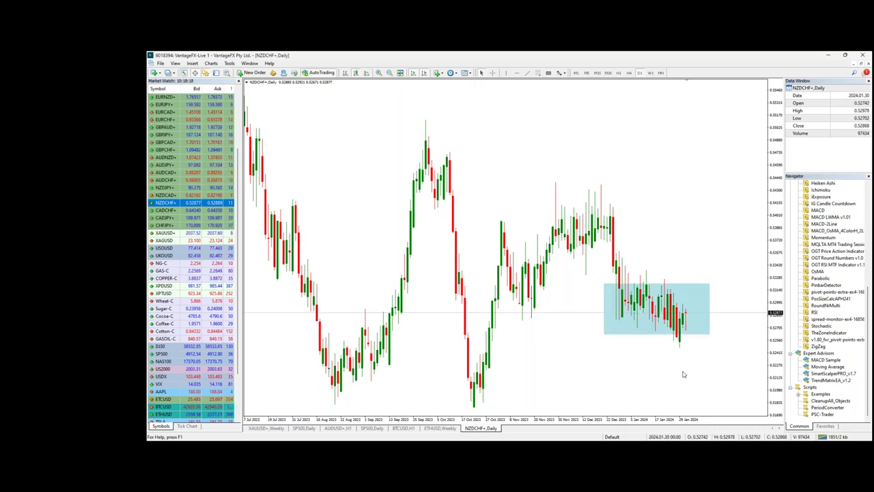
Load CADCHF+ into the daily chart, place a rectangle over its November–December 2023 range, and delete the rectangle
key("Down")
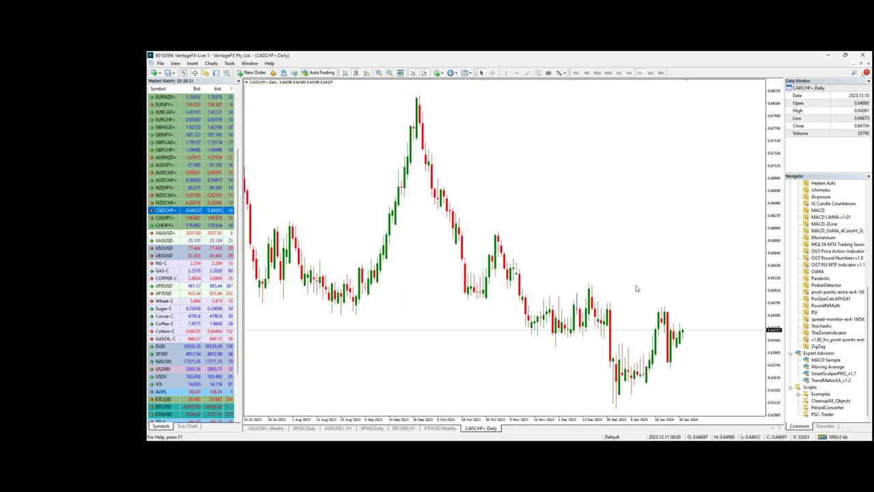
left_click(547, 73)
mouse_move(522, 296)
left_mouse_down()
mouse_move(574, 311)
mouse_move(618, 348)
left_mouse_up()
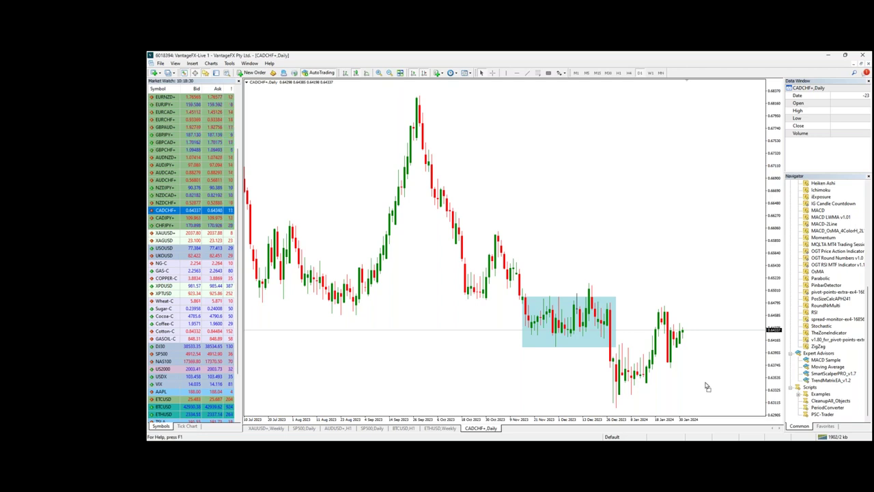
key("BackSpace")
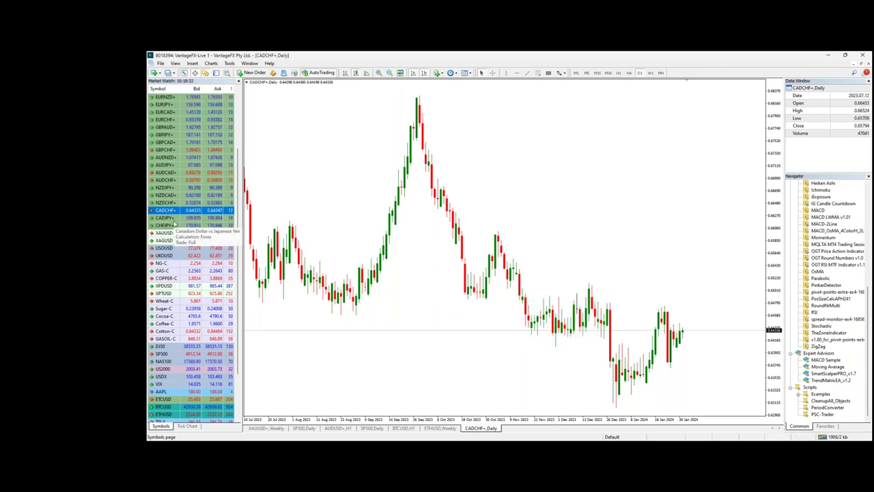
Load AUDCHF+ into the daily chart and sketch a level above the January 2024 highs with a rising breakout arrow
left_click(174, 181)
left_click_drag(174, 181, 382, 182)
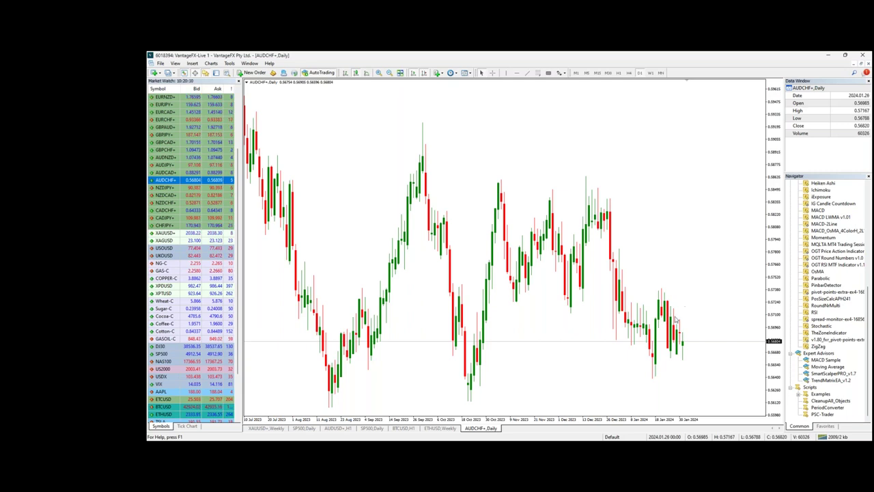
key("ctrl+2")
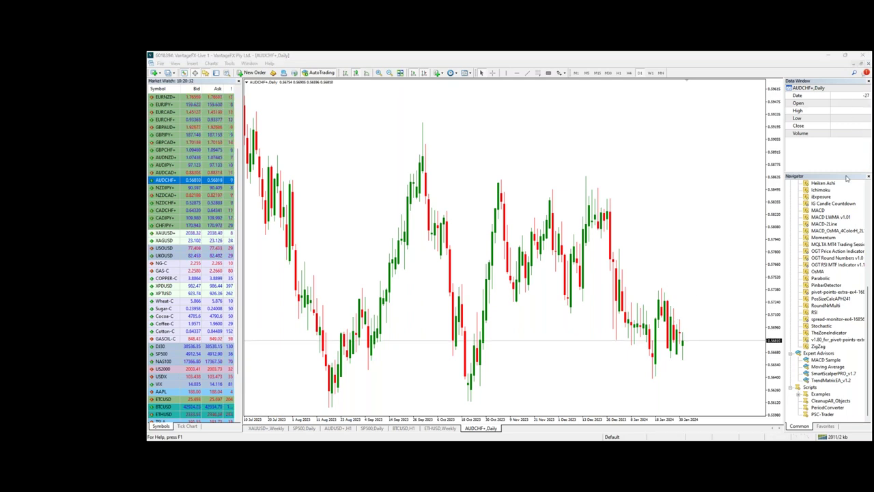
mouse_move(649, 283)
left_mouse_down()
mouse_move(708, 284)
mouse_move(741, 117)
left_mouse_up()
left_click_drag(720, 145, 742, 164)
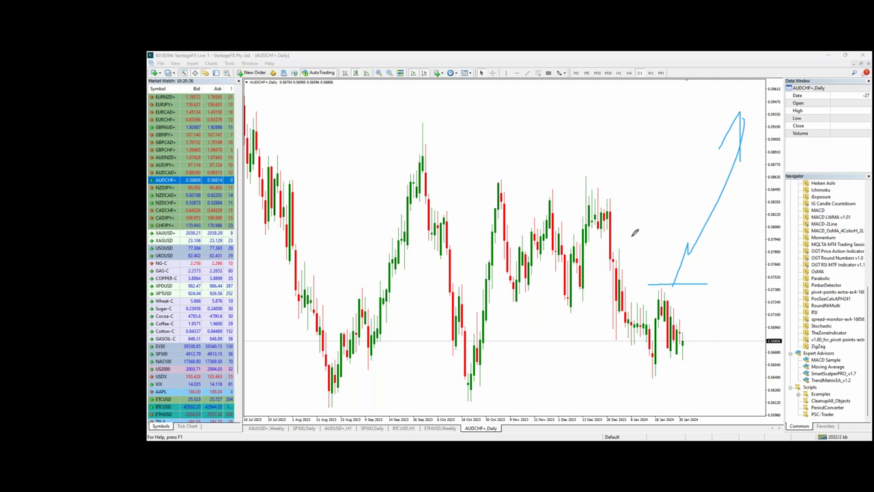
Add a second level line, a loop around the January 2024 AUDCHF+ range and a downward arrow, and erase the freehand marks
mouse_move(683, 278)
left_mouse_down()
mouse_move(629, 317)
mouse_move(679, 243)
mouse_move(660, 290)
mouse_move(721, 275)
left_mouse_up()
mouse_move(683, 339)
left_mouse_down()
mouse_move(710, 412)
mouse_move(694, 403)
mouse_move(724, 360)
left_mouse_up()
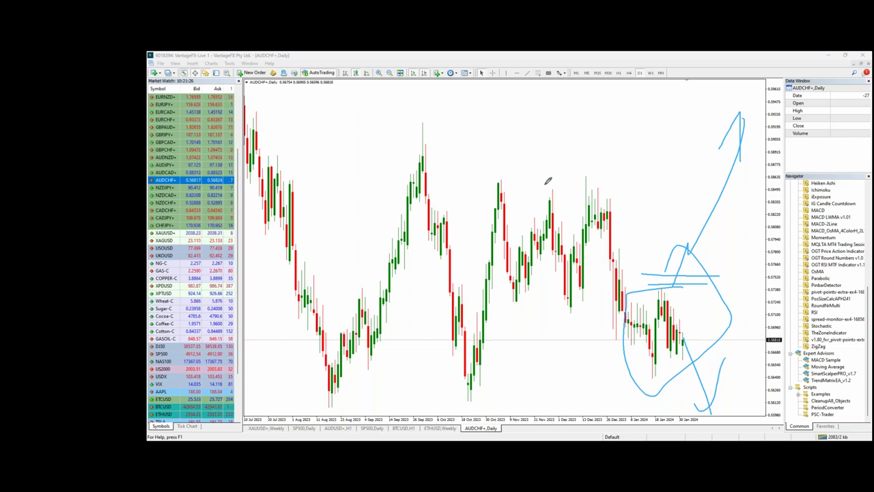
key("Escape")
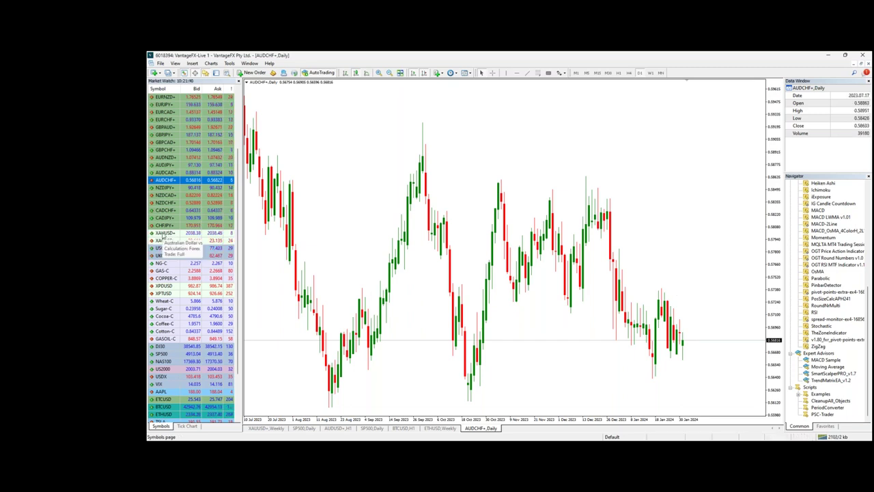
Load XAUUSD+ into the daily chart and trace its price swings freehand from July to late December 2023
left_click(164, 232)
left_click_drag(523, 200, 524, 202)
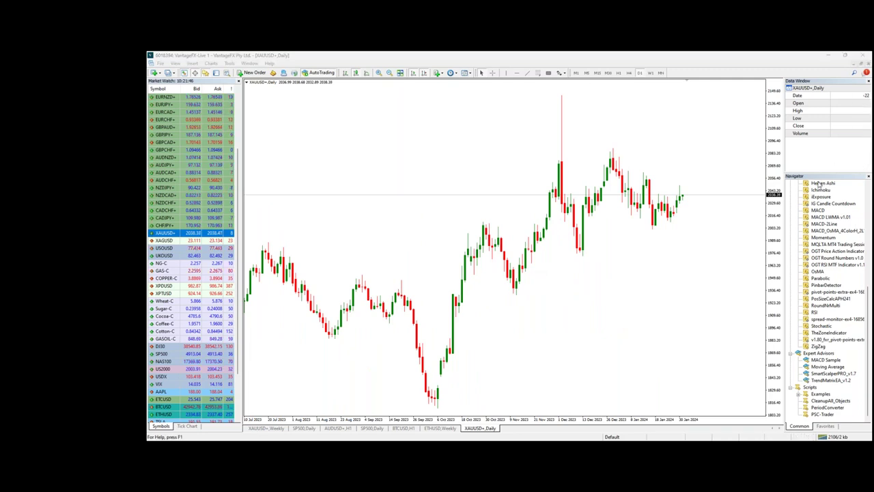
mouse_move(267, 246)
left_mouse_down()
mouse_move(314, 338)
mouse_move(366, 291)
mouse_move(406, 332)
mouse_move(429, 391)
mouse_move(444, 369)
mouse_move(471, 236)
mouse_move(486, 229)
mouse_move(512, 280)
mouse_move(574, 94)
mouse_move(569, 165)
mouse_move(581, 251)
mouse_move(620, 159)
left_mouse_up()
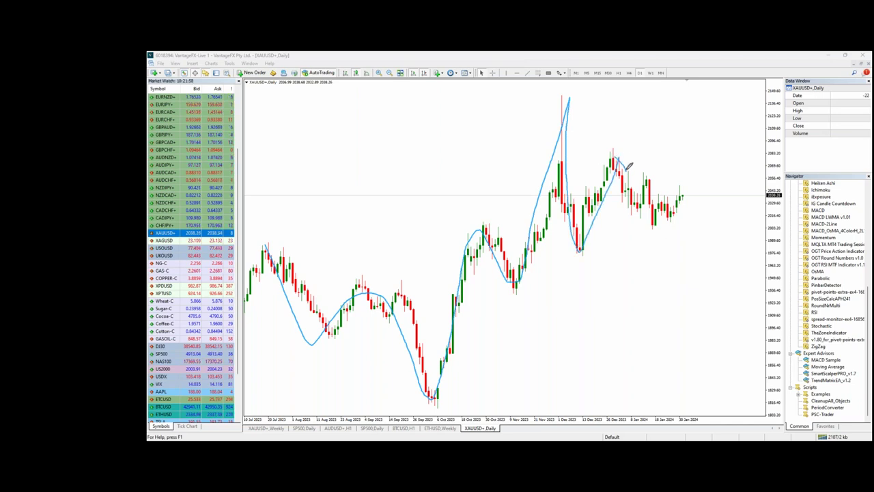
Underline the XAUUSD+ swing lows of October, November and December 2023 and January 2024
left_click_drag(419, 411, 476, 411)
left_click_drag(500, 303, 560, 303)
left_click_drag(564, 258, 625, 258)
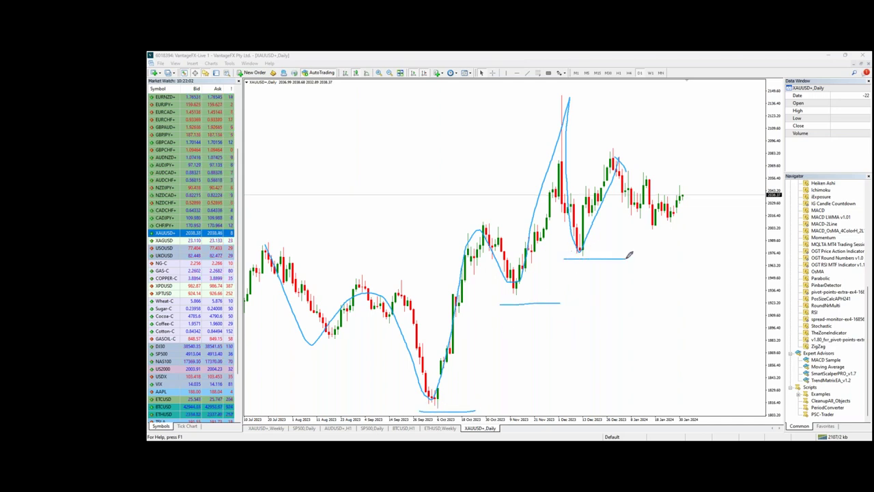
left_click_drag(646, 231, 700, 226)
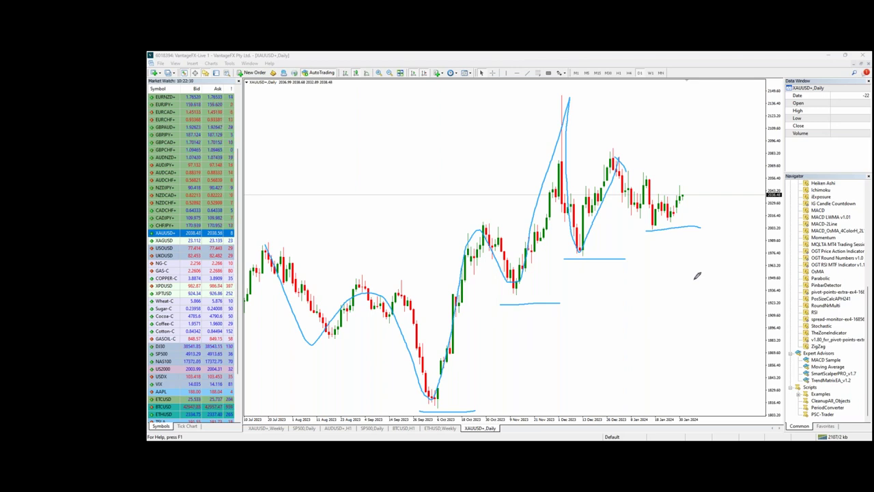
Sketch converging lines around the December–January XAUUSD+ candles with a horizontal level and rising breakout arrow, and erase all freehand marks
left_click_drag(617, 148, 700, 199)
left_click_drag(582, 256, 725, 193)
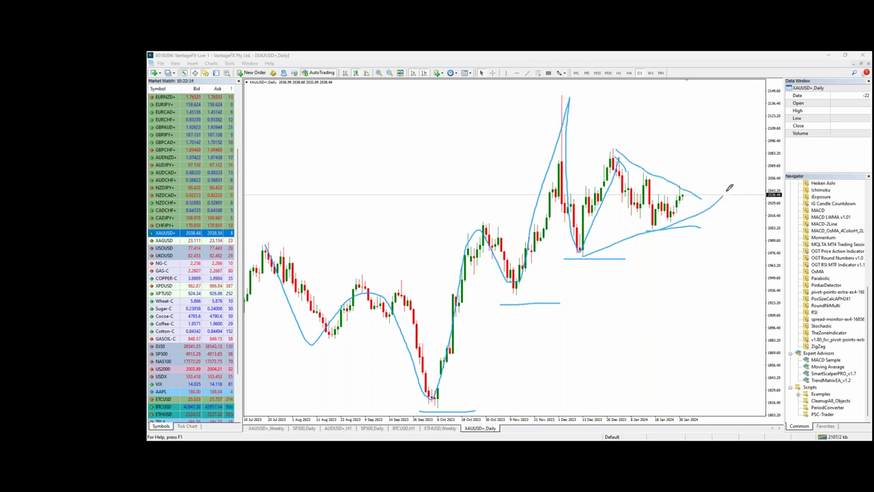
left_click_drag(609, 145, 736, 213)
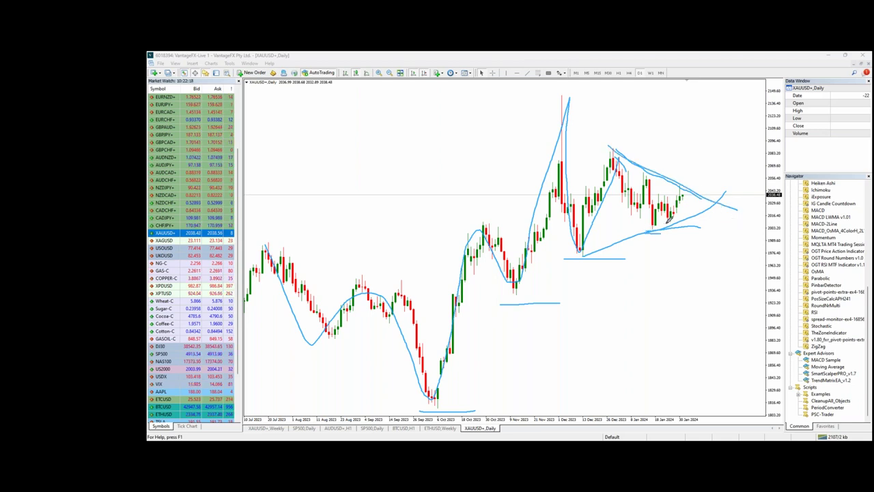
mouse_move(683, 194)
left_mouse_down()
mouse_move(699, 155)
mouse_move(704, 187)
mouse_move(789, 198)
left_mouse_up()
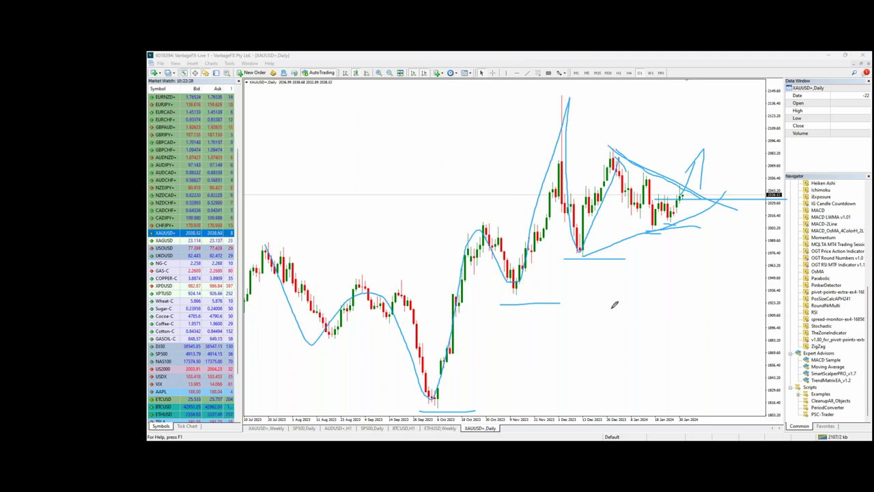
key("Escape")
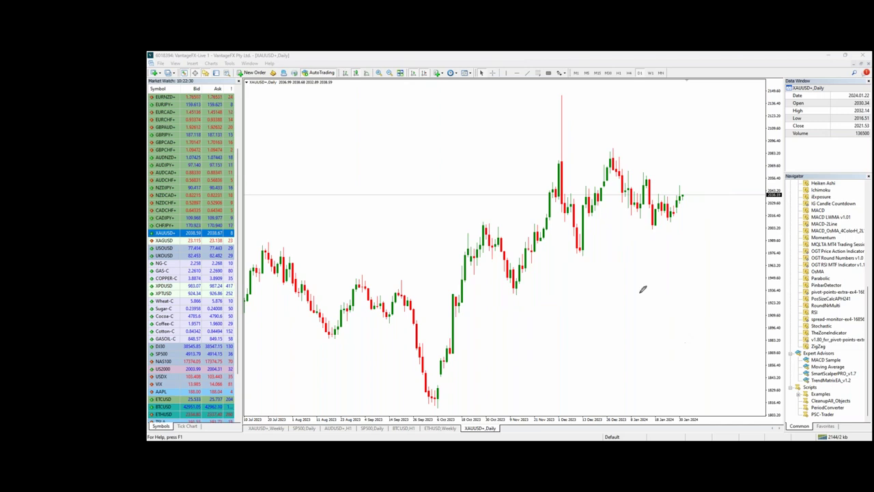
Draw a falling trendline from the early December 2023 XAUUSD+ high and a rising one from the November low, crossing past the latest candles
left_click(567, 285)
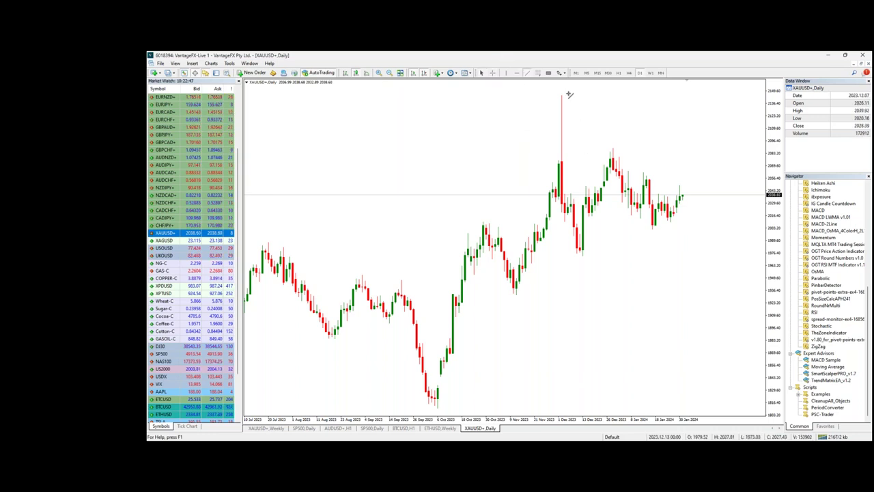
left_click_drag(560, 95, 711, 233)
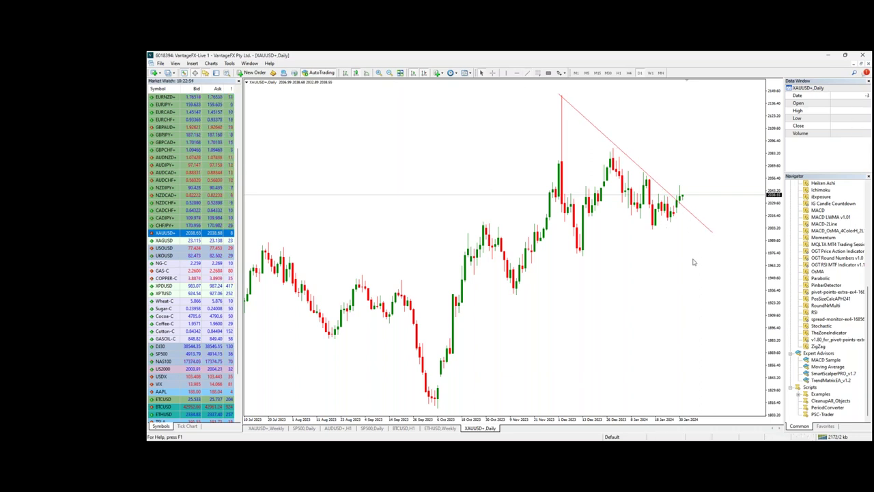
left_click_drag(512, 297, 717, 206)
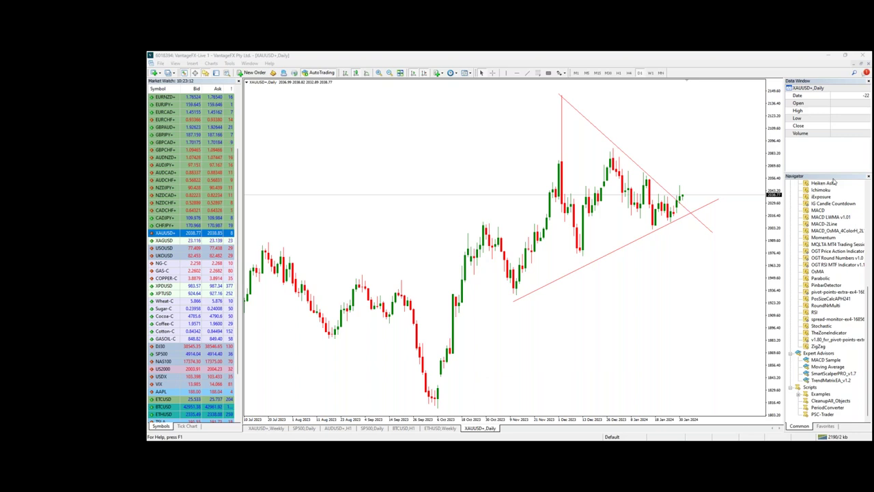
Trace the July–October 2023 XAUUSD+ decline freehand and mark its July high, August low and September highs
mouse_move(265, 229)
left_mouse_down()
mouse_move(328, 334)
mouse_move(353, 279)
mouse_move(401, 296)
mouse_move(435, 391)
left_mouse_up()
left_click_drag(252, 239, 324, 239)
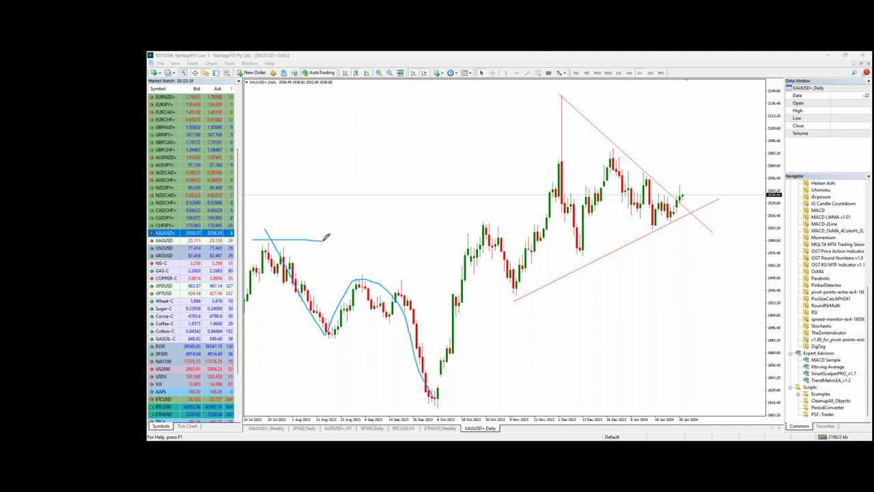
left_click_drag(314, 343, 335, 342)
left_click_drag(352, 273, 410, 278)
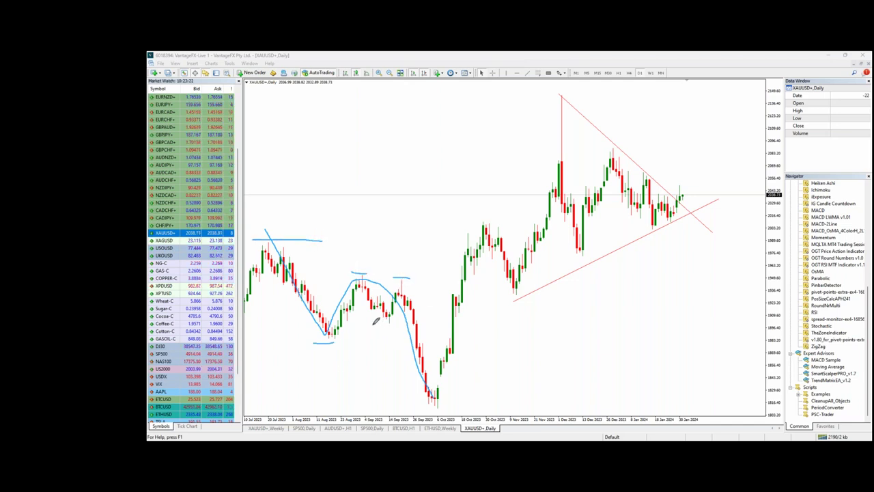
Underline the August, September and October 2023 XAUUSD+ lows and retrace the down-up-down swings with straight strokes
left_click_drag(376, 327, 392, 327)
mouse_move(416, 401)
left_mouse_down()
mouse_move(440, 408)
mouse_move(390, 403)
left_mouse_up()
left_click_drag(311, 344, 334, 345)
mouse_move(263, 254)
left_mouse_down()
mouse_move(330, 342)
mouse_move(394, 315)
mouse_move(436, 391)
left_mouse_up()
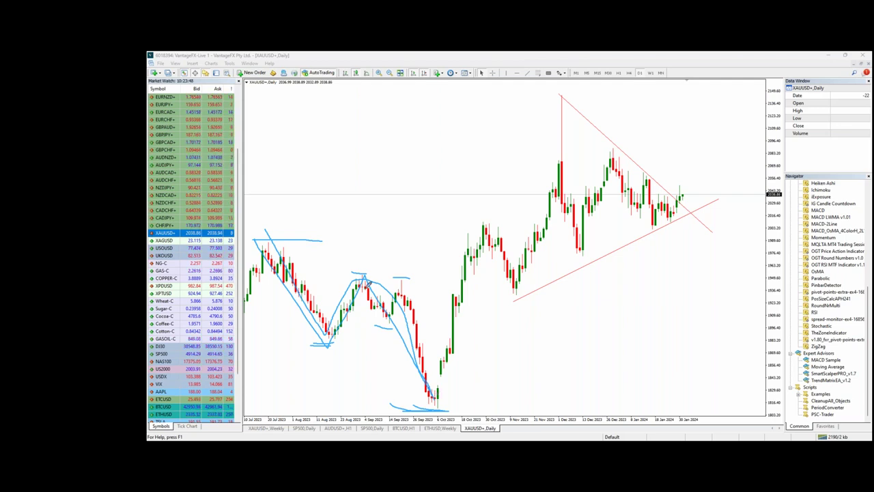
mouse_move(255, 225)
left_mouse_down()
mouse_move(330, 355)
mouse_move(352, 293)
mouse_move(400, 311)
mouse_move(437, 408)
left_mouse_up()
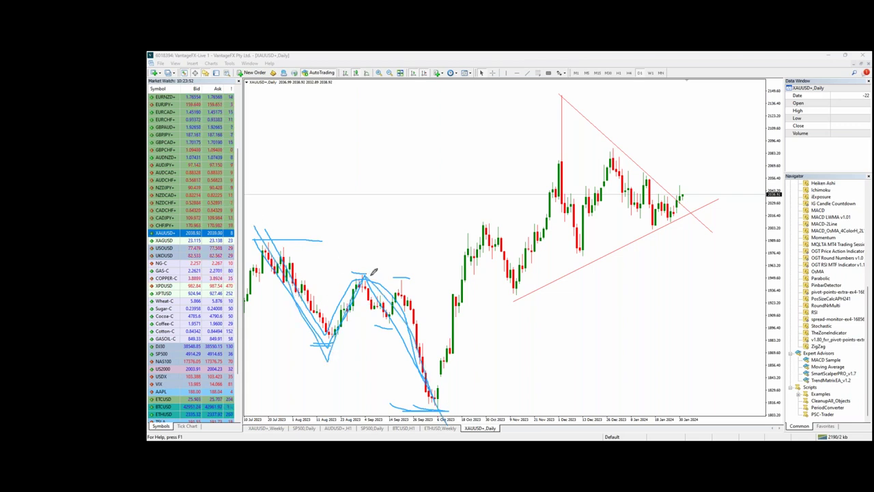
Circle the late-September 2023 XAUUSD+ drop and the D1 timeframe, and sketch a stepped falling path into the September high
mouse_move(416, 293)
left_mouse_down()
mouse_move(403, 316)
mouse_move(413, 408)
mouse_move(437, 307)
left_mouse_up()
mouse_move(650, 55)
left_mouse_down()
mouse_move(635, 77)
mouse_move(647, 59)
left_mouse_up()
mouse_move(399, 306)
left_mouse_down()
mouse_move(402, 380)
mouse_move(444, 349)
mouse_move(415, 316)
left_mouse_up()
left_click_drag(322, 89, 399, 277)
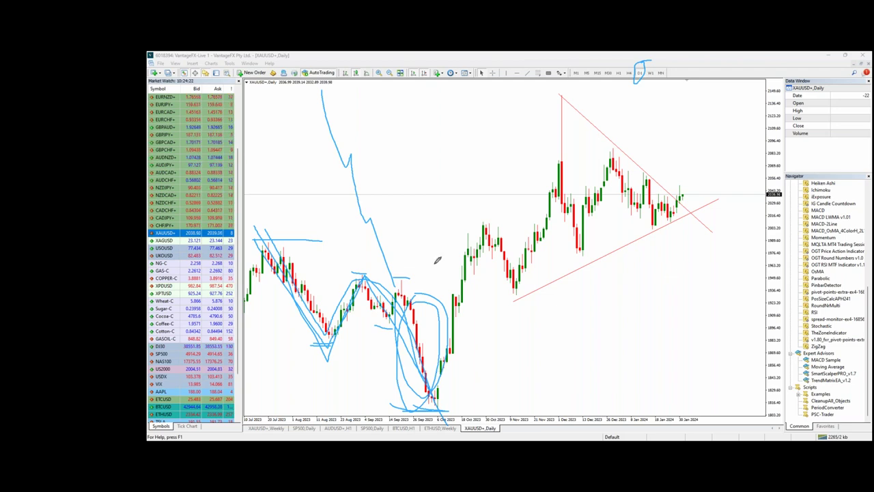
Erase the freehand marks and draw a large cross over the July–September 2023 XAUUSD+ swings
key("Escape")
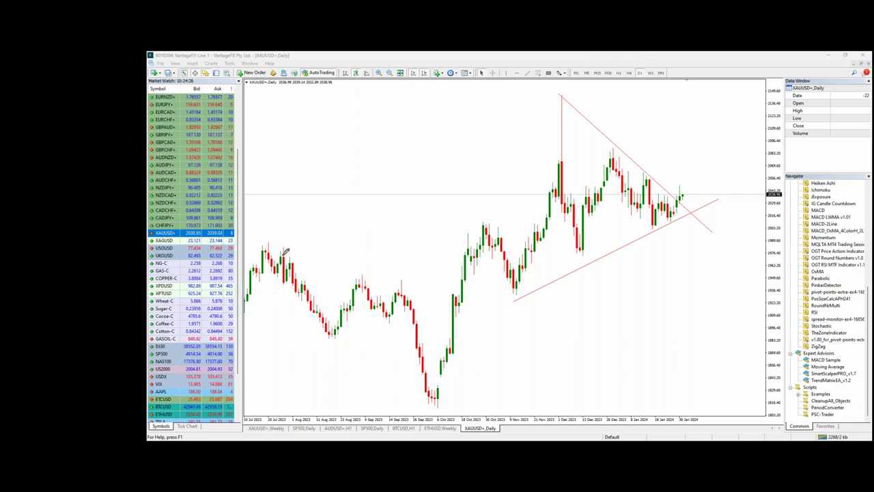
left_click_drag(263, 236, 409, 348)
left_click_drag(414, 251, 304, 343)
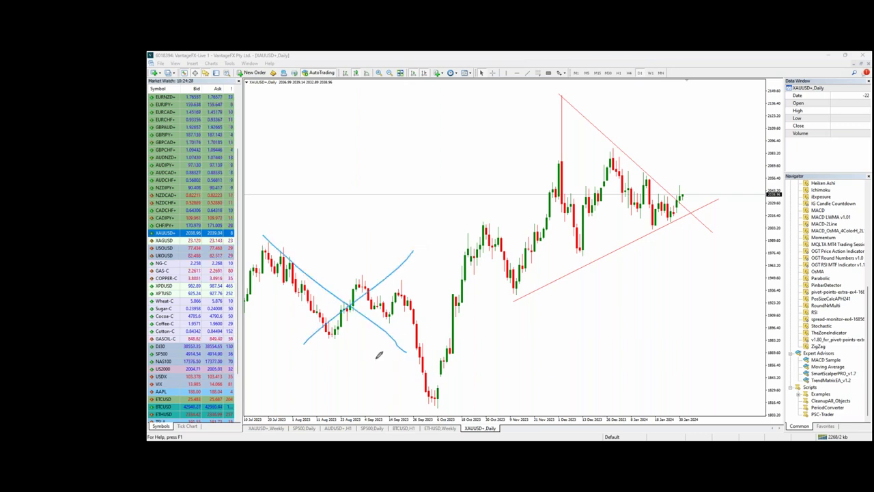
Underline the October 2023 XAUUSD+ low, circle the late-October high, and stroke level lines across from the September and July highs
left_click_drag(430, 410, 451, 410)
mouse_move(482, 215)
left_mouse_down()
mouse_move(499, 258)
mouse_move(422, 243)
left_mouse_up()
left_click_drag(341, 275, 458, 277)
left_click_drag(264, 239, 496, 247)
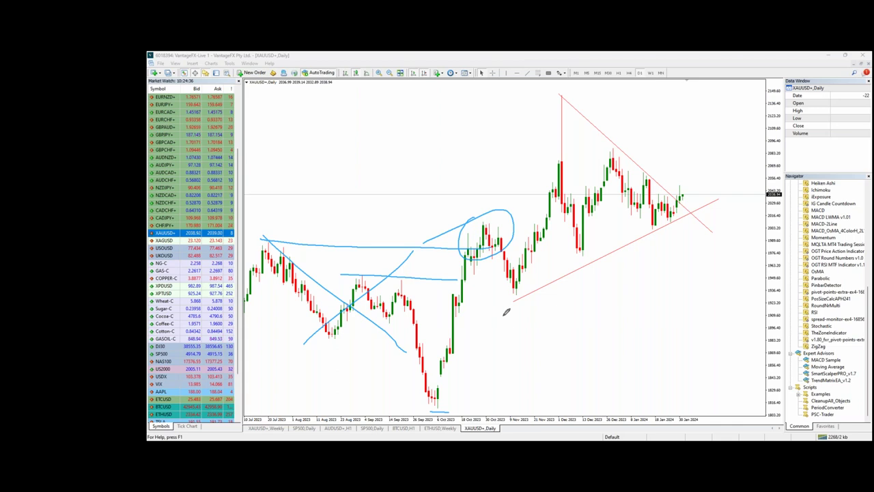
Erase the marks, draw straight level lines from the July and September 2023 XAUUSD+ highs, and mark the highs themselves
key("e")
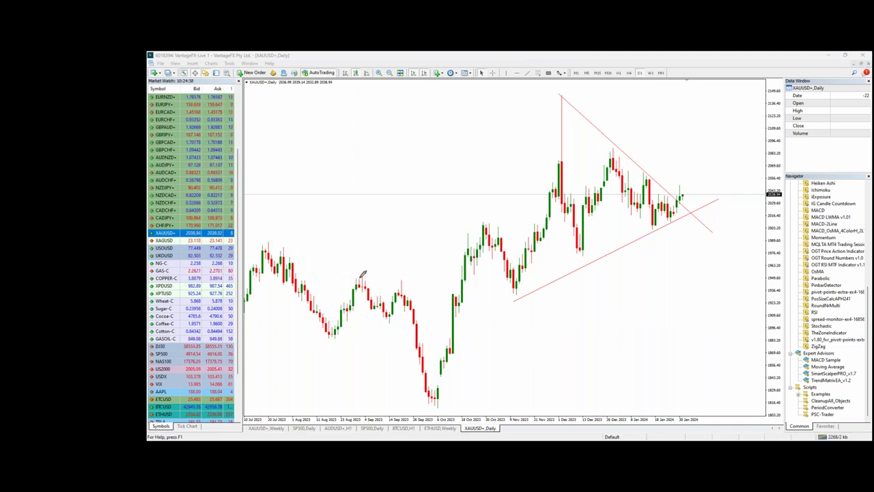
mouse_move(405, 280)
left_mouse_down()
mouse_move(369, 279)
mouse_move(506, 279)
left_mouse_up()
left_click_drag(266, 243, 501, 243)
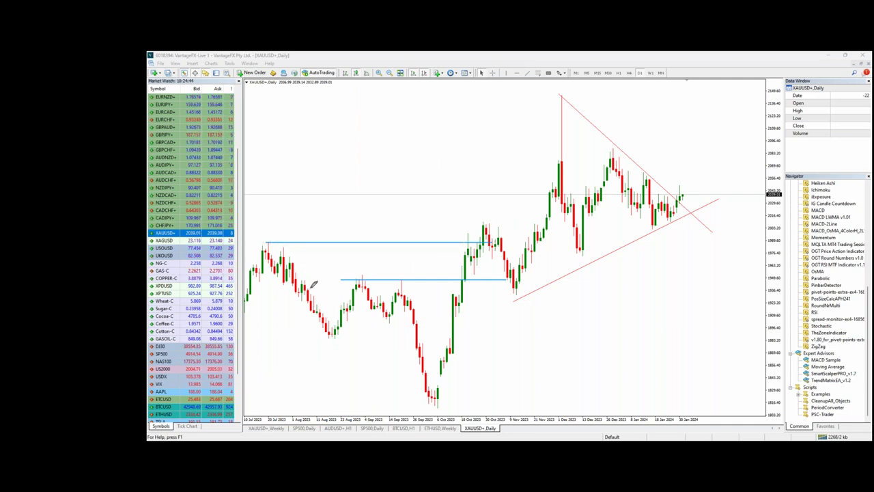
left_click_drag(406, 271, 401, 276)
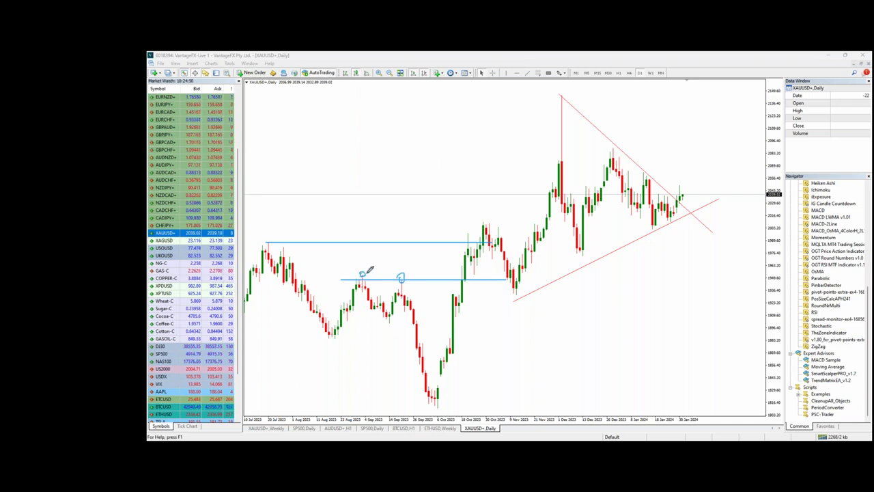
left_click_drag(362, 275, 481, 274)
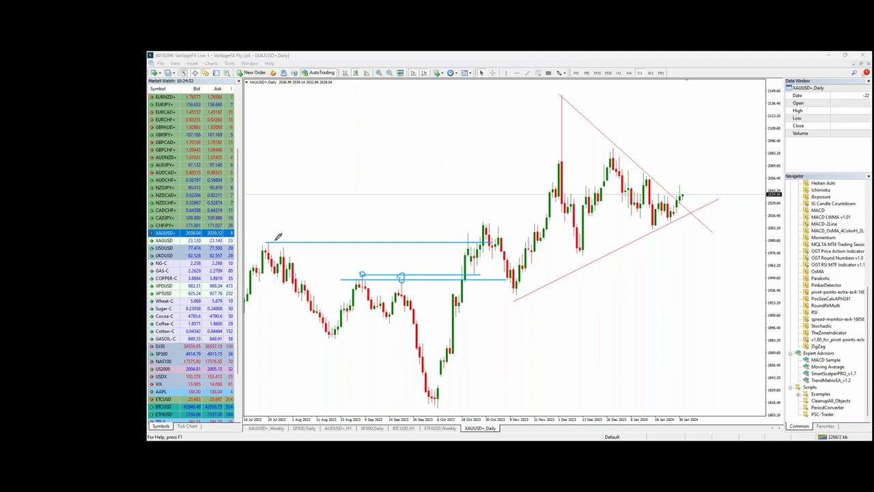
left_click_drag(268, 242, 267, 243)
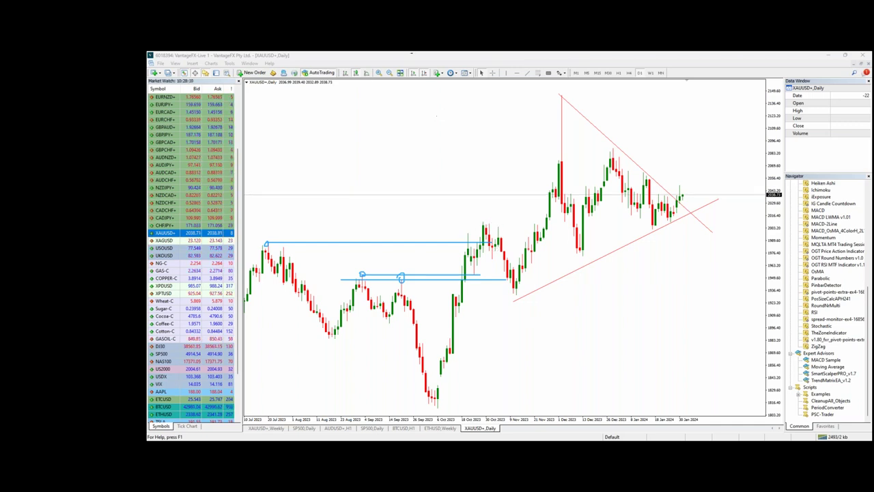
Sketch a rising zigzag and draw levels at the late-October and early-December 2023 XAUUSD+ highs, marking the pullback lows below them
mouse_move(292, 165)
left_mouse_down()
mouse_move(300, 139)
mouse_move(315, 144)
mouse_move(325, 123)
mouse_move(337, 131)
mouse_move(342, 118)
left_mouse_up()
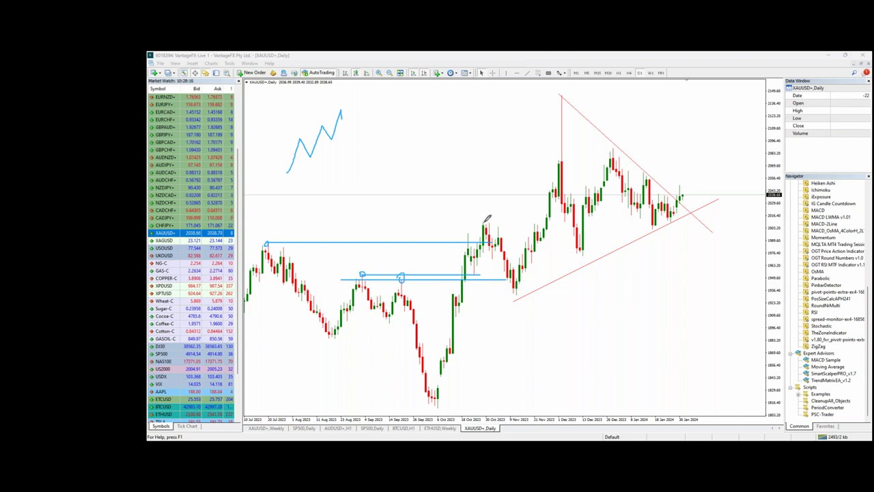
mouse_move(521, 289)
left_mouse_down()
mouse_move(513, 293)
mouse_move(519, 288)
left_mouse_up()
left_click_drag(483, 225, 547, 221)
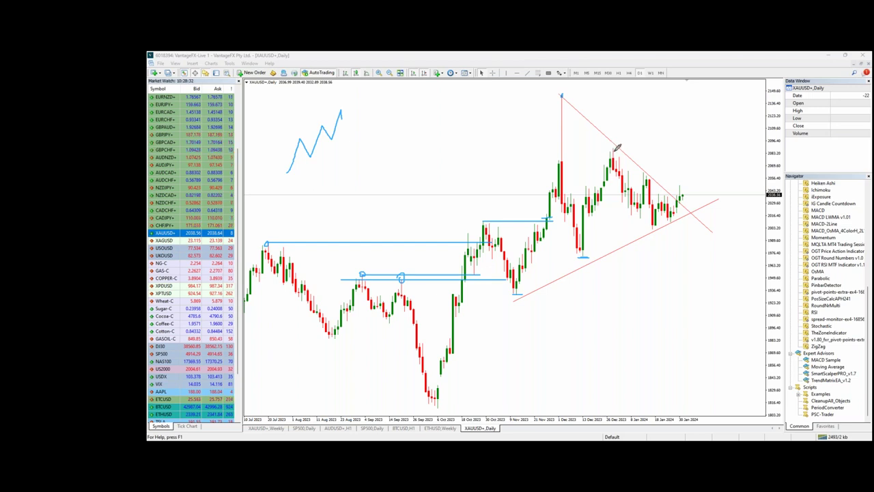
mouse_move(560, 159)
left_mouse_down()
mouse_move(612, 159)
mouse_move(481, 160)
left_mouse_up()
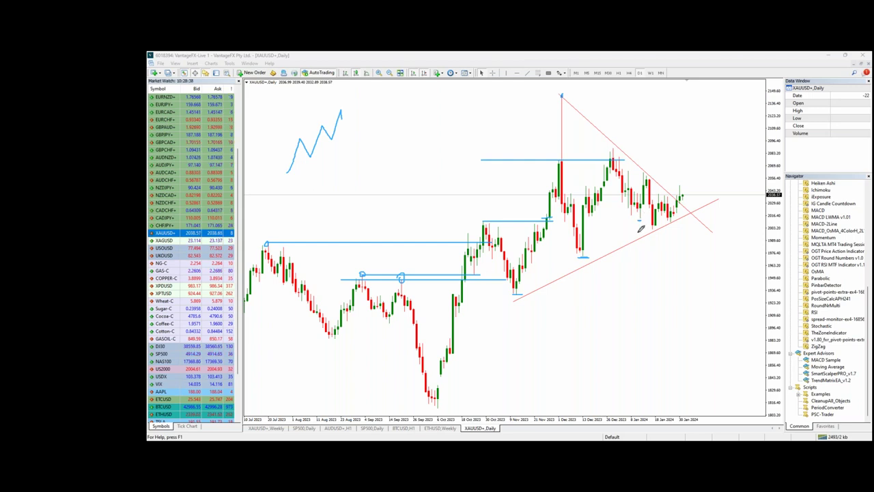
Underline the October, November and December 2023 XAUUSD+ lows and trace the early-January 2024 swing with its high and lows
left_click_drag(432, 408, 449, 409)
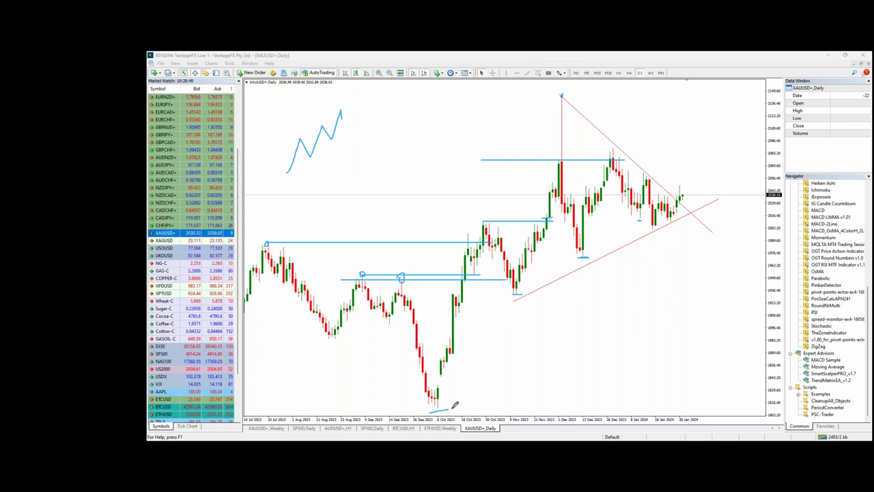
left_click_drag(511, 293, 550, 294)
left_click_drag(564, 259, 613, 258)
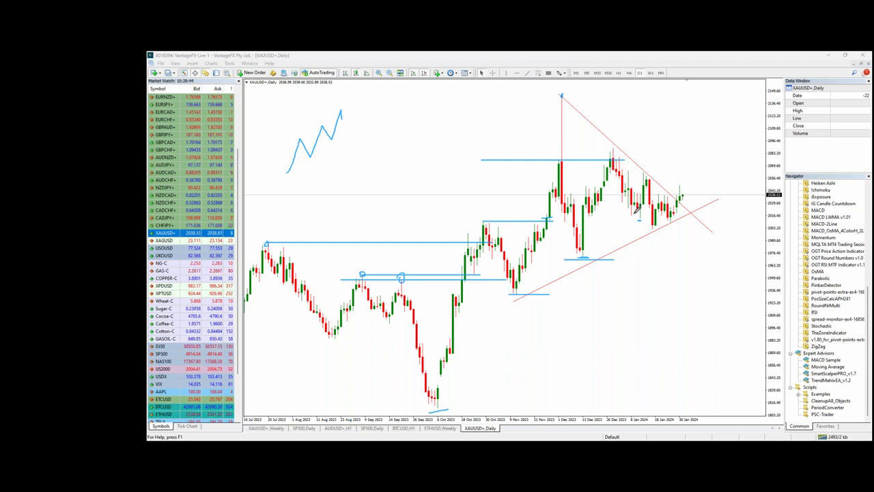
left_click_drag(640, 214, 645, 174)
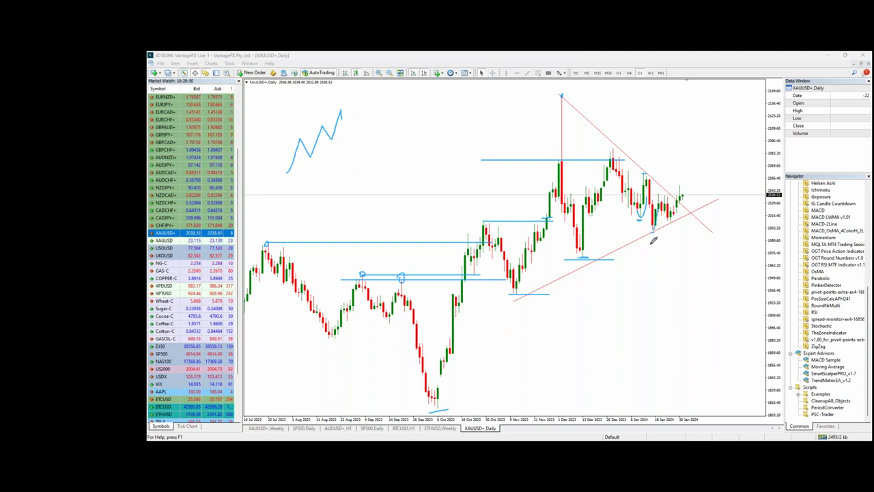
Draw a level under the December 2023 low, add pullback marks and a choppy top to the zigzag, and extend the July-high level
left_click_drag(564, 260, 635, 262)
mouse_move(307, 159)
left_mouse_down()
mouse_move(320, 160)
mouse_move(344, 113)
mouse_move(357, 120)
left_mouse_up()
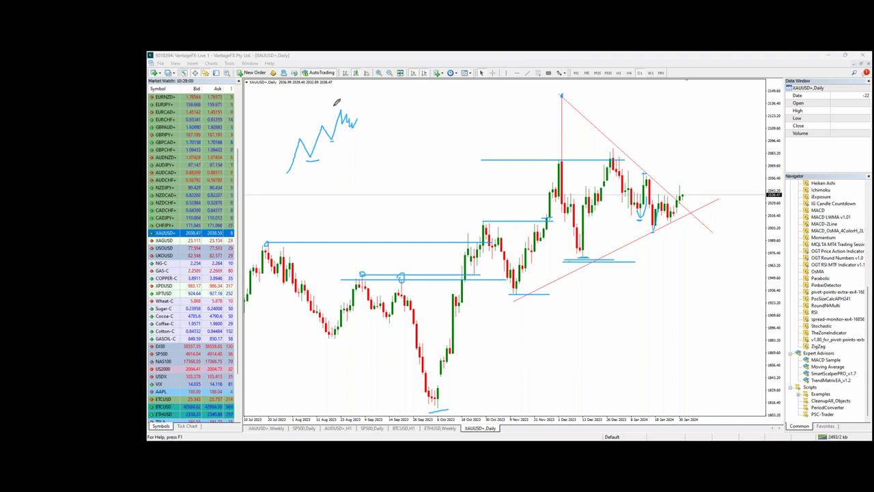
left_click_drag(269, 239, 765, 240)
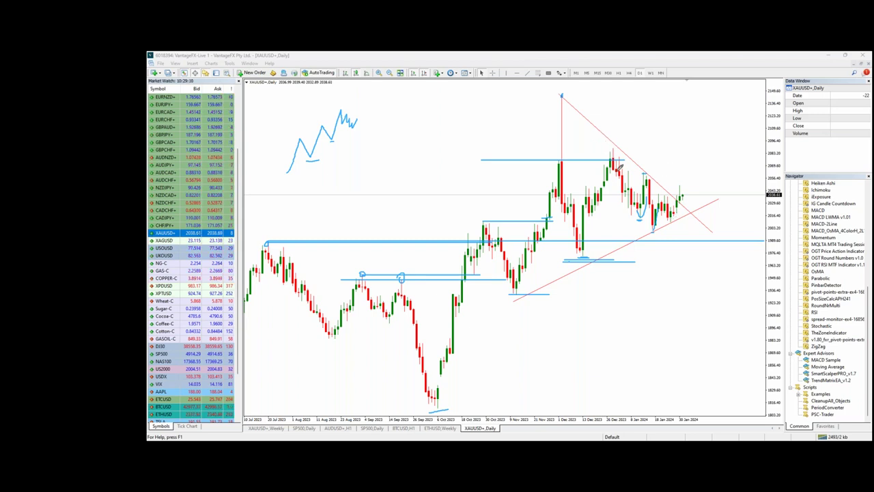
Trace the XAUUSD+ swings from the late-December 2023 high, circle the January 2024 swings and draw a vertical line at their start
mouse_move(613, 149)
left_mouse_down()
mouse_move(633, 204)
mouse_move(648, 175)
mouse_move(655, 222)
mouse_move(664, 196)
mouse_move(673, 213)
mouse_move(688, 181)
left_mouse_up()
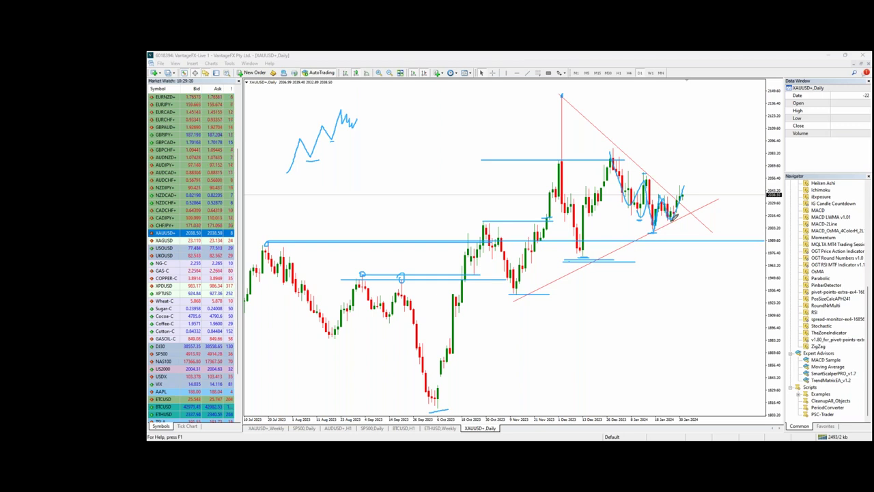
left_click_drag(678, 205, 683, 175)
left_click_drag(676, 211, 681, 182)
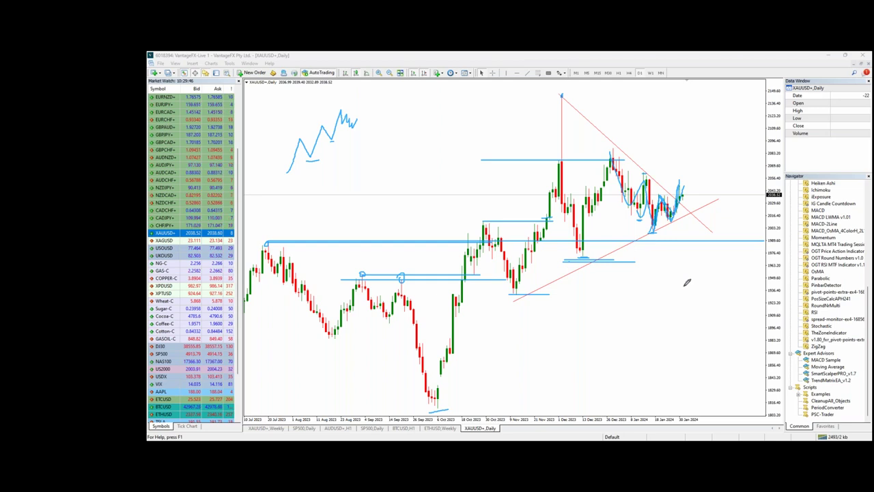
mouse_move(659, 165)
left_mouse_down()
mouse_move(642, 173)
mouse_move(636, 205)
mouse_move(660, 232)
mouse_move(683, 164)
mouse_move(654, 165)
left_mouse_up()
left_click_drag(634, 138, 634, 327)
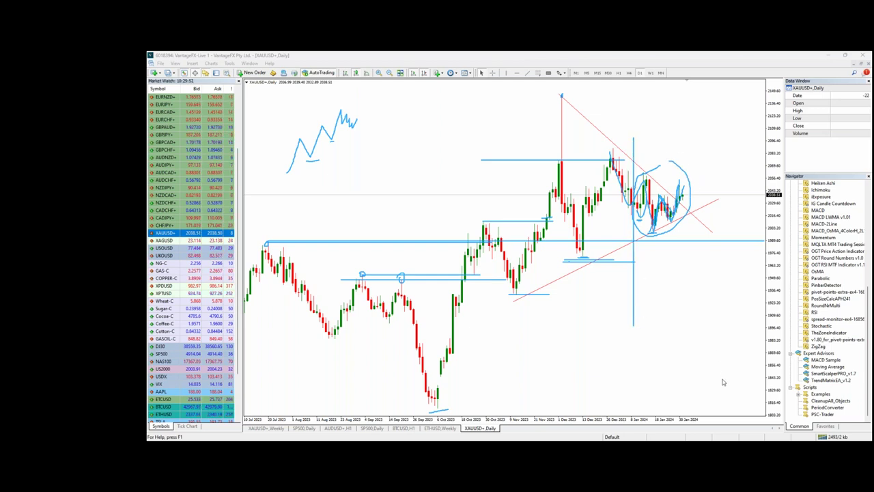
Erase the marks, retrace both converging trendlines, and draw vertical lines at early January 2024 and late November 2023
key("e")
mouse_move(636, 144)
left_mouse_down()
mouse_move(636, 294)
mouse_move(636, 117)
mouse_move(630, 427)
left_mouse_up()
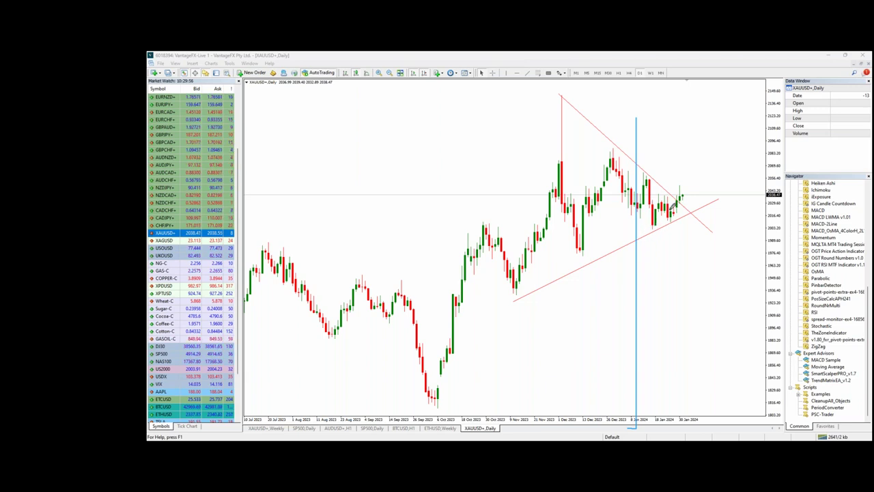
mouse_move(611, 139)
left_mouse_down()
mouse_move(691, 205)
mouse_move(694, 219)
left_mouse_up()
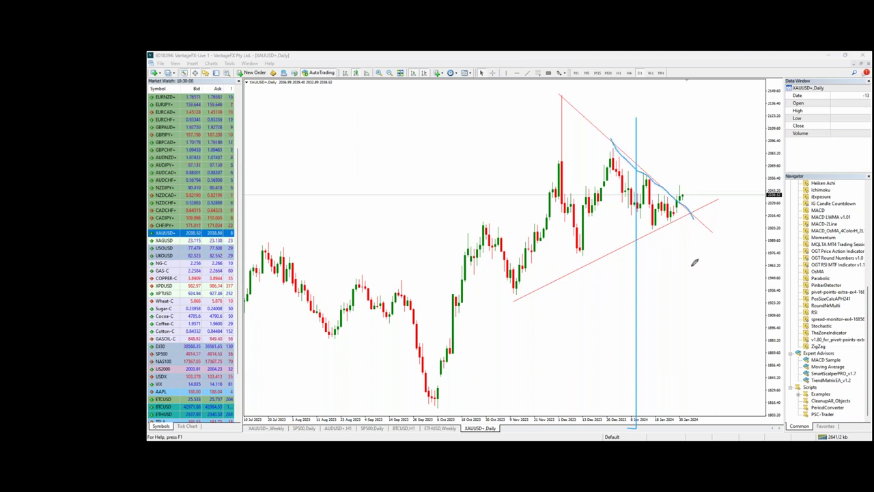
left_click_drag(645, 236, 731, 202)
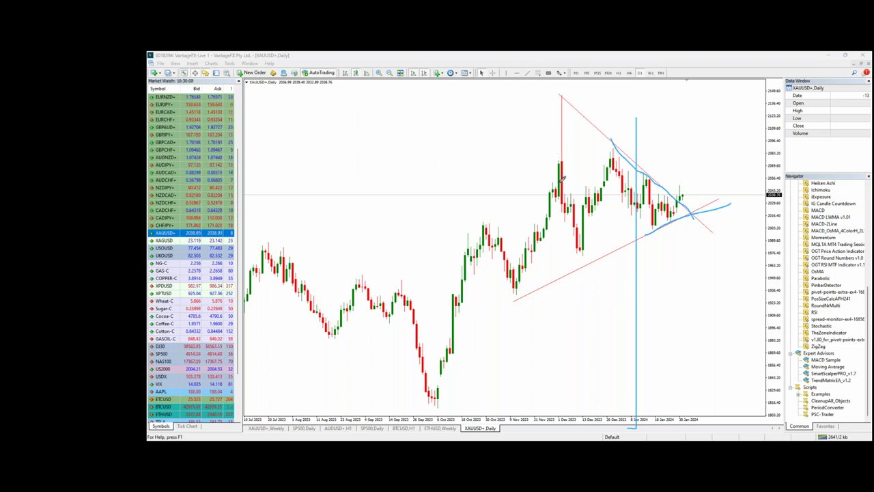
mouse_move(549, 134)
left_mouse_down()
mouse_move(577, 333)
mouse_move(572, 80)
left_mouse_up()
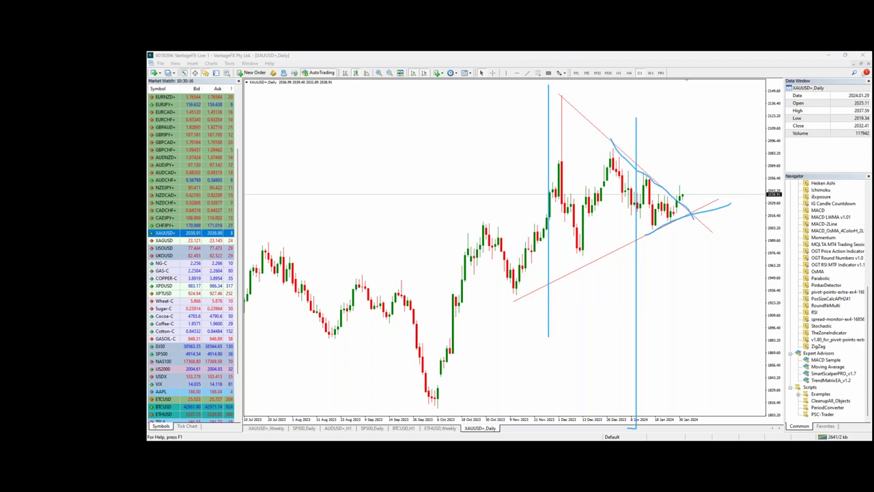
Erase the marks and sketch two rising zigzags, one with a horizontal breakout-retest level and one with a bracket between its pullback lows
key("e")
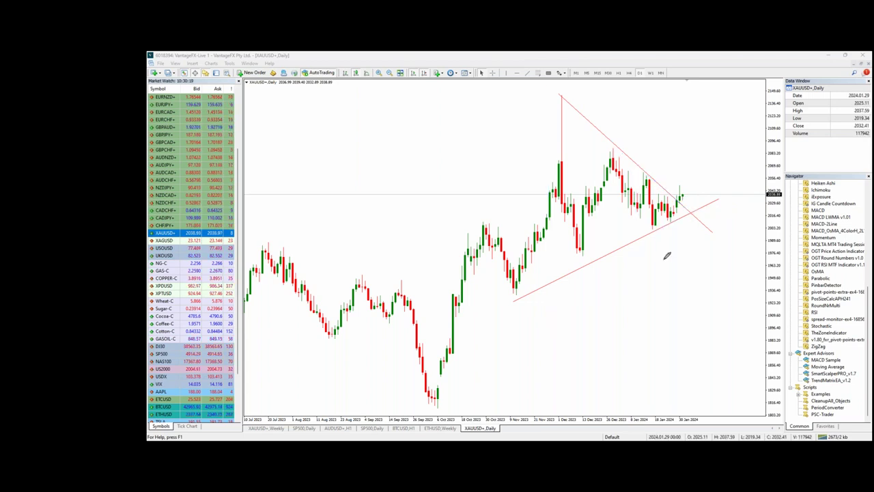
left_click(692, 280)
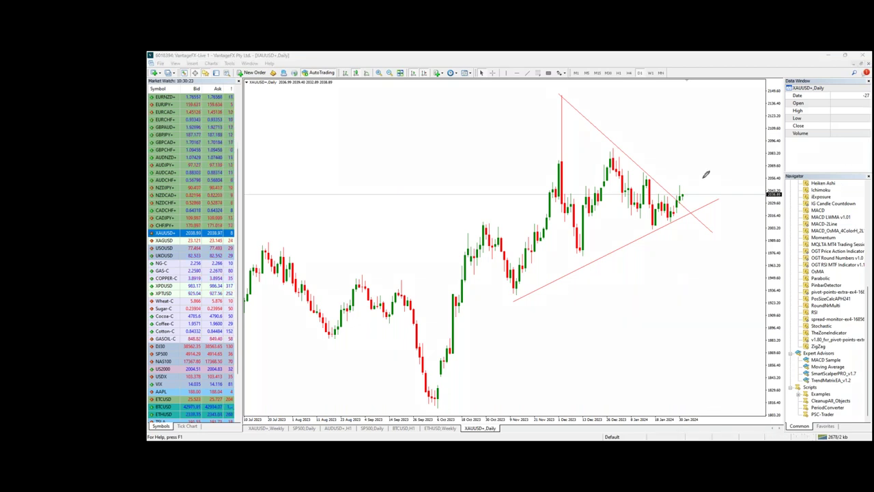
mouse_move(324, 208)
left_mouse_down()
mouse_move(346, 161)
mouse_move(360, 183)
mouse_move(365, 145)
mouse_move(373, 161)
mouse_move(412, 166)
mouse_move(396, 90)
left_mouse_up()
mouse_move(409, 217)
left_mouse_down()
mouse_move(424, 176)
mouse_move(430, 197)
mouse_move(479, 102)
mouse_move(485, 112)
mouse_move(493, 76)
mouse_move(502, 82)
left_mouse_up()
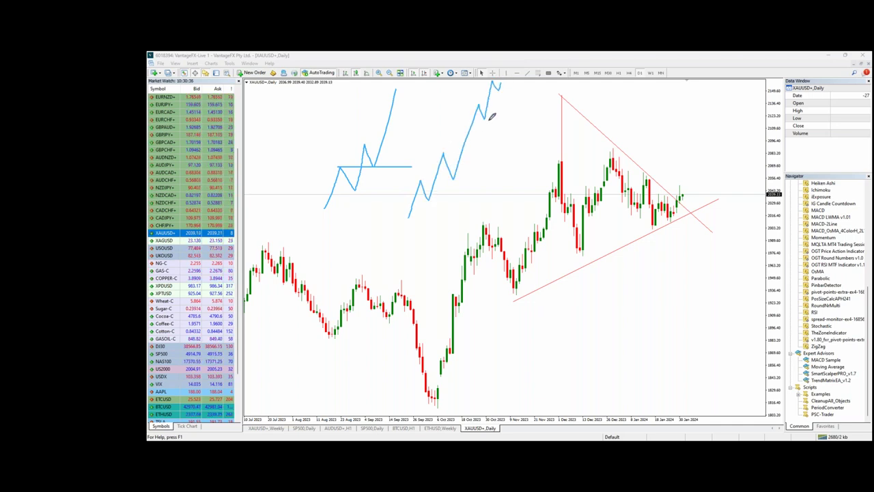
mouse_move(487, 118)
left_mouse_down()
mouse_move(488, 157)
mouse_move(455, 156)
left_mouse_up()
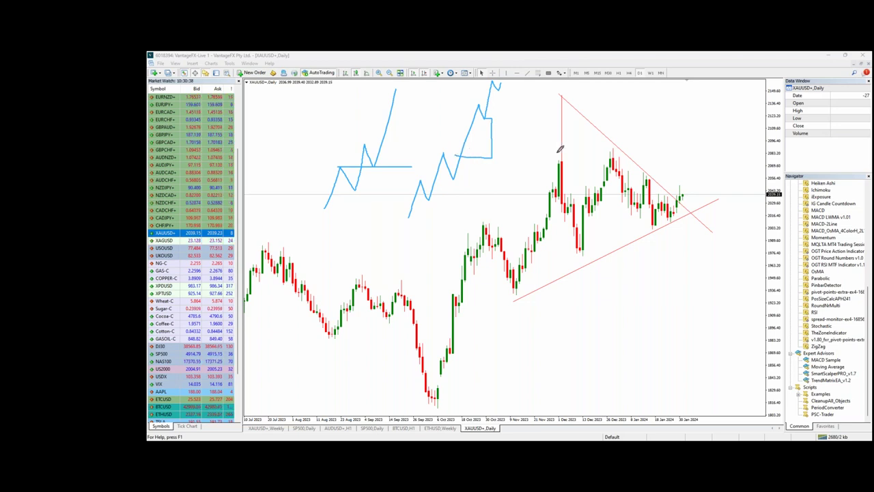
Draw two horizontal levels at the late-January 2024 XAUUSD+ breakout candles, and clear all freehand marks
mouse_move(657, 199)
left_mouse_down()
mouse_move(688, 200)
mouse_move(621, 202)
mouse_move(769, 202)
left_mouse_up()
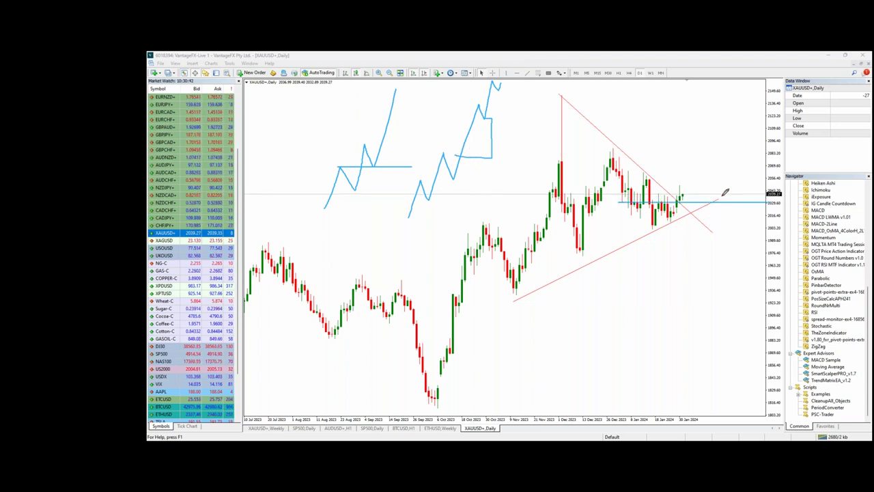
left_click_drag(658, 194, 702, 193)
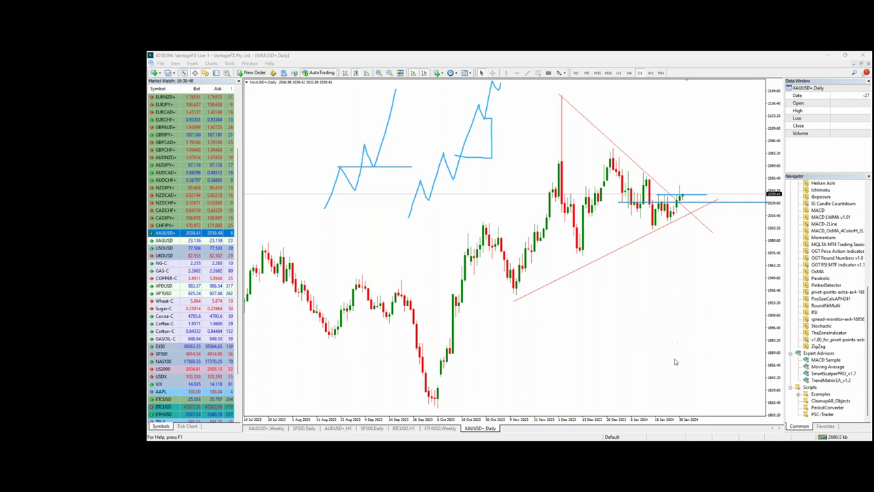
key("Escape")
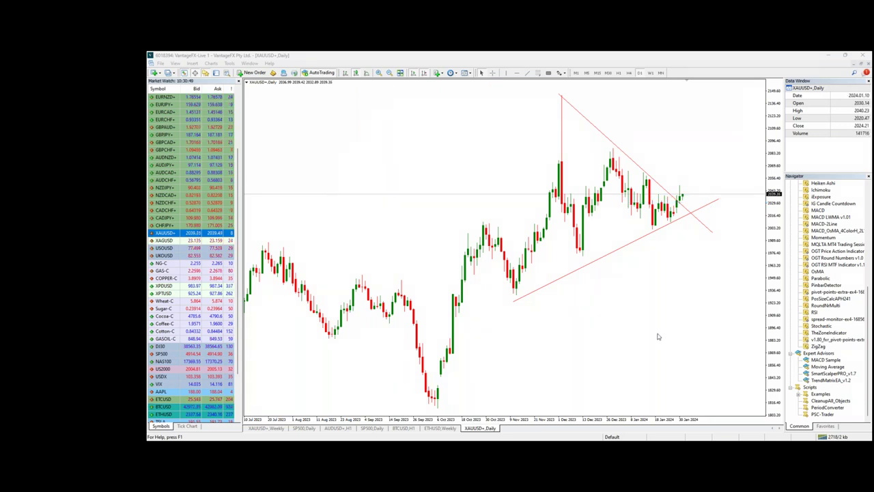
Delete the falling and rising red trendlines from the XAUUSD+ daily chart
double_click(607, 138)
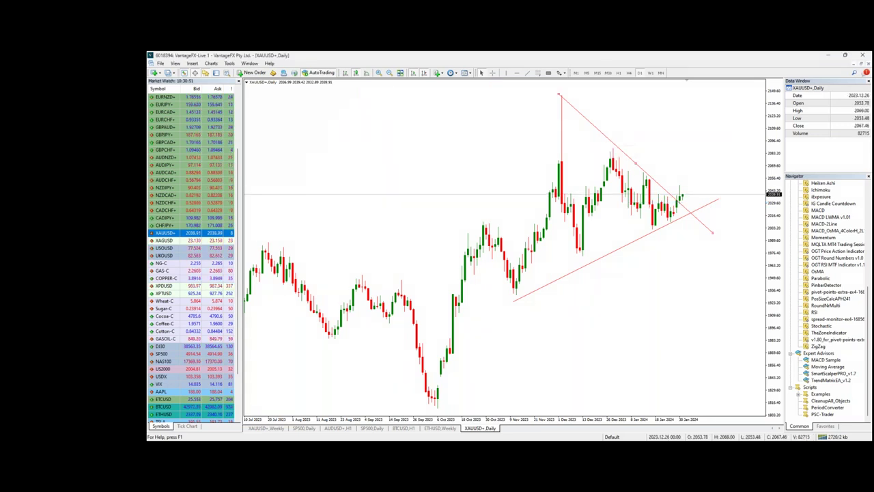
key("Delete")
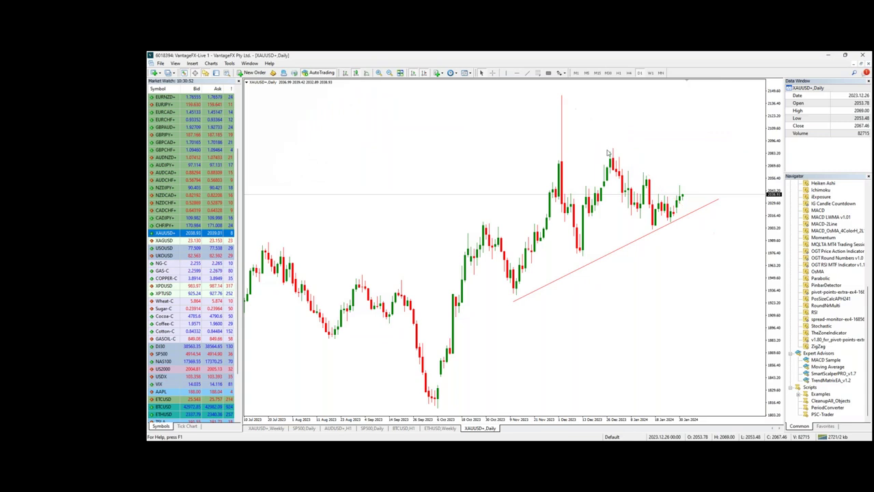
double_click(618, 251)
key("Delete")
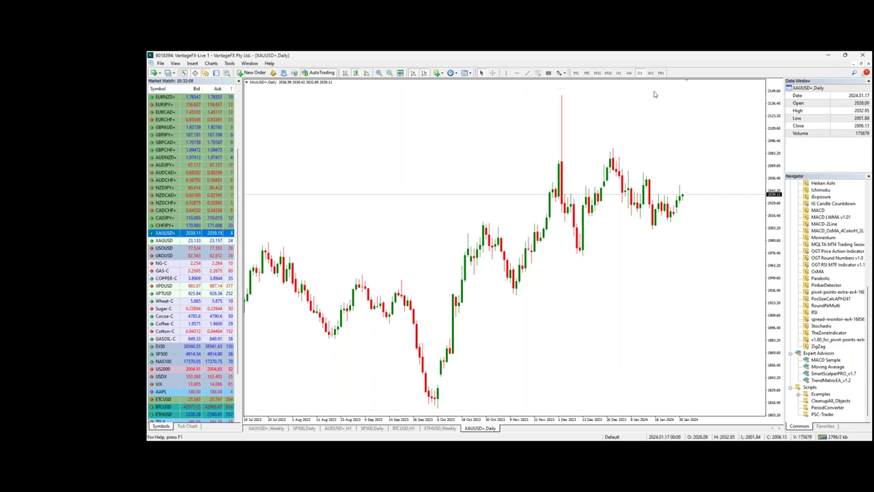
Place a horizontal line just below the latest XAUUSD+ daily candles and switch the chart to the H4 timeframe
left_click(629, 72)
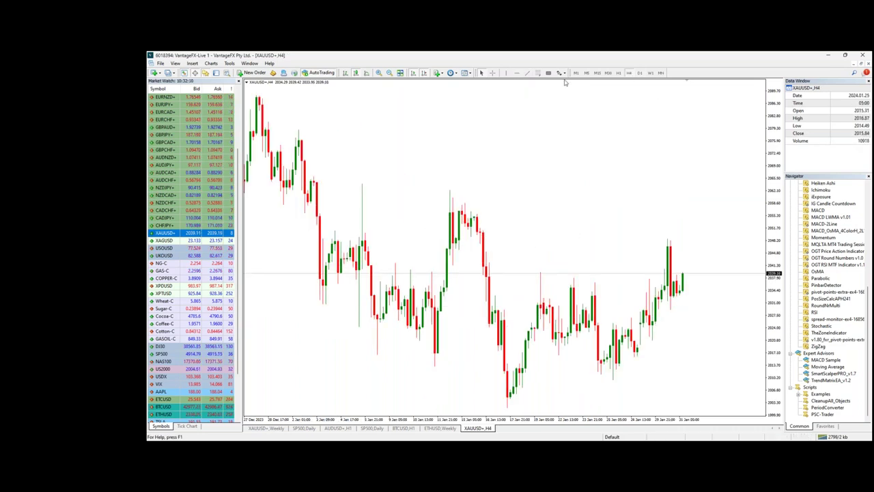
left_click(640, 72)
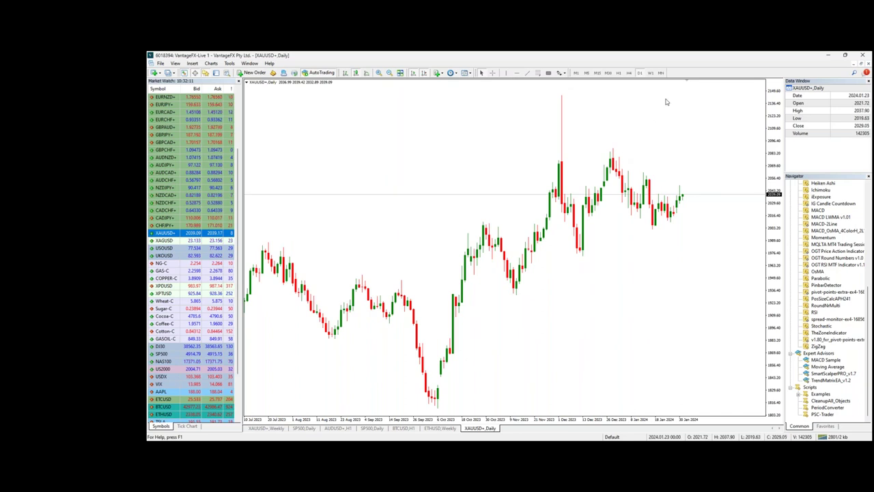
left_click(515, 72)
left_click(682, 202)
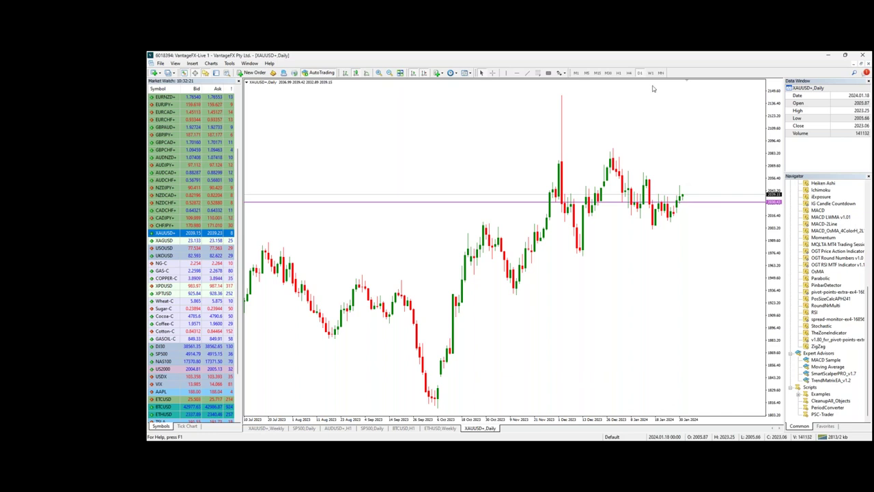
left_click(629, 73)
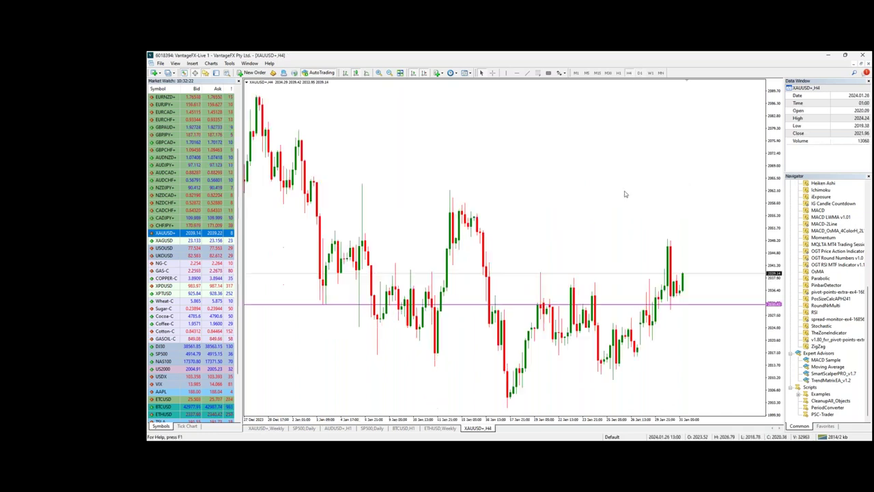
Draw a rectangle around the mid-to-late January 2024 candles on the XAUUSD+ daily chart and switch to the H4 timeframe
left_click(640, 72)
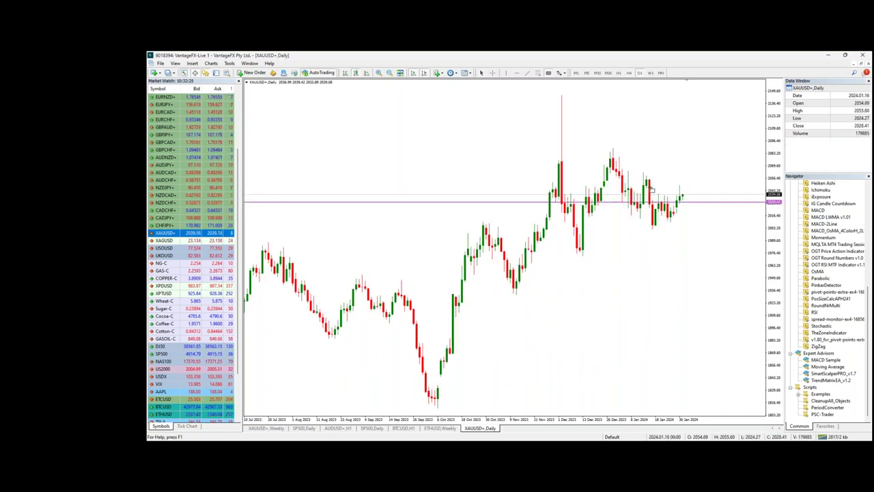
left_click_drag(651, 180, 686, 227)
left_click(629, 73)
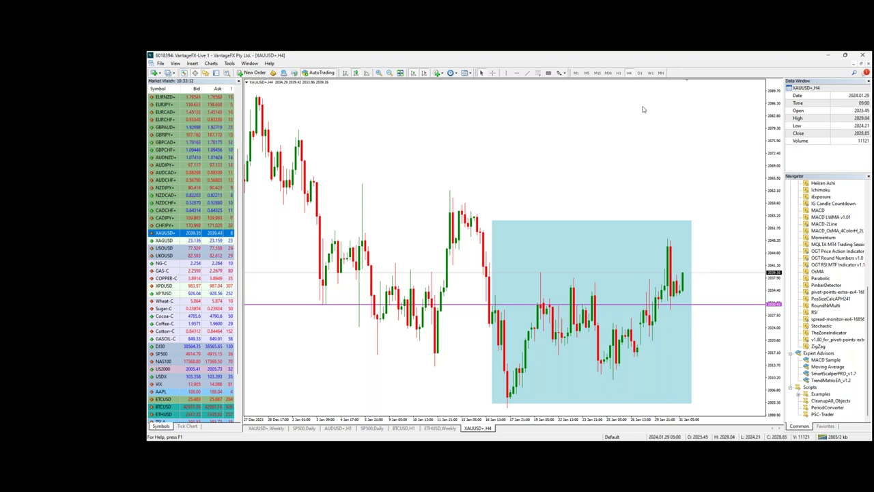
On the weekly XAUUSD+ chart, lower the horizontal line to about 2017 and add a second one below it at the recent candle lows
left_click(649, 72)
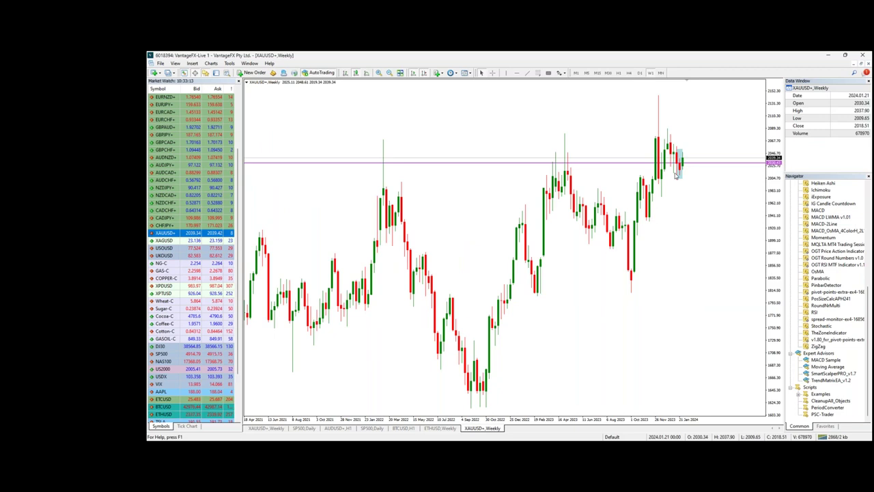
scroll(583, 171, "up", 1)
scroll(587, 168, "down", 1)
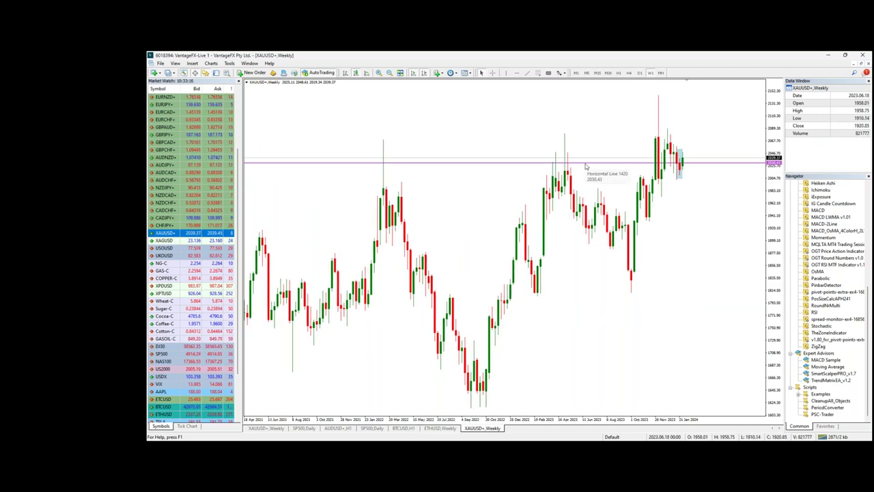
left_click_drag(587, 168, 651, 175)
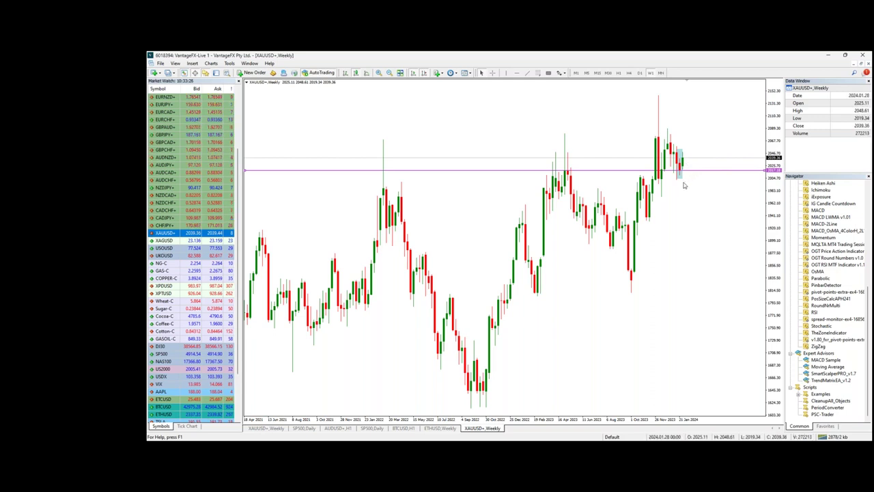
left_click(516, 74)
left_click(703, 180)
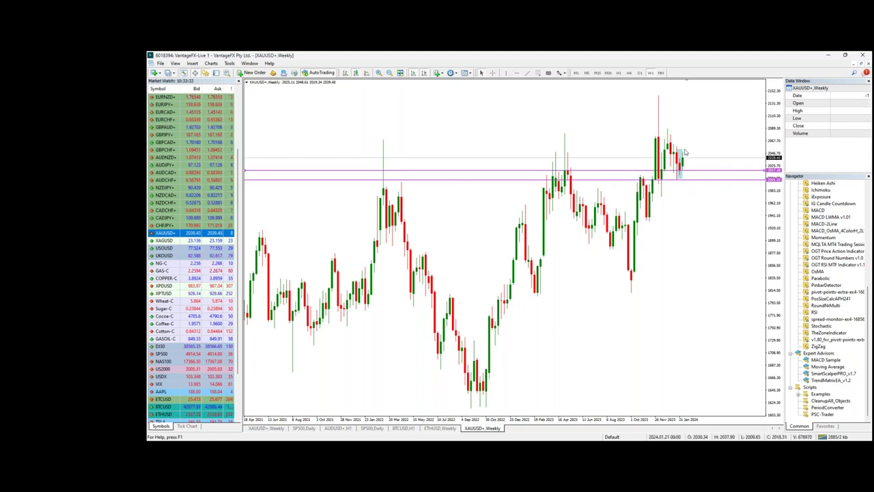
Add a horizontal line at the spring 2023 weekly high and a rectangle above it around the December 2023 spike
left_click(517, 72)
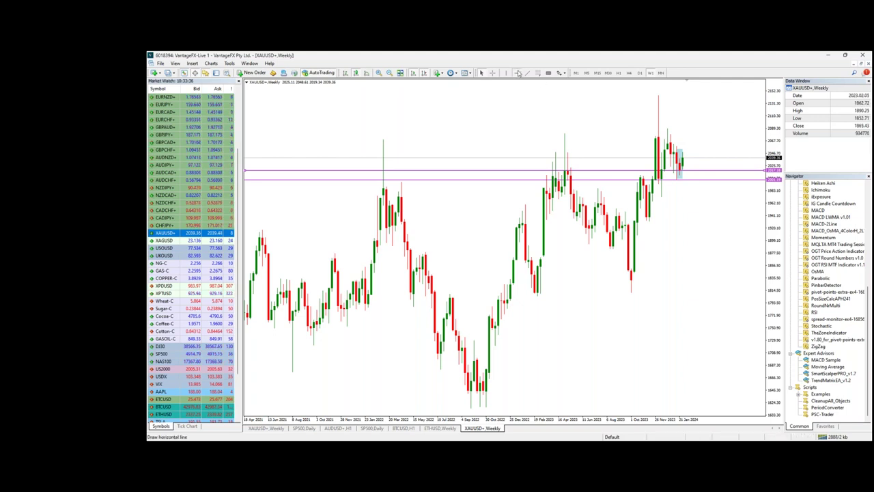
left_click(569, 134)
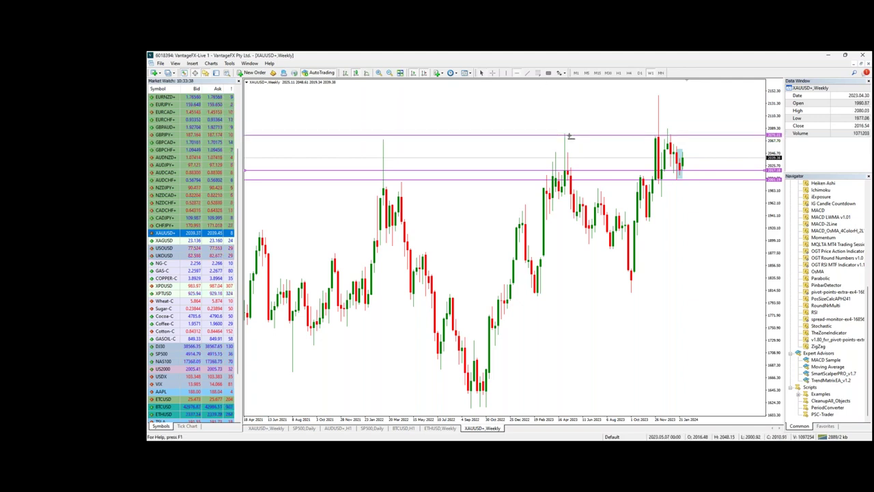
left_click(548, 72)
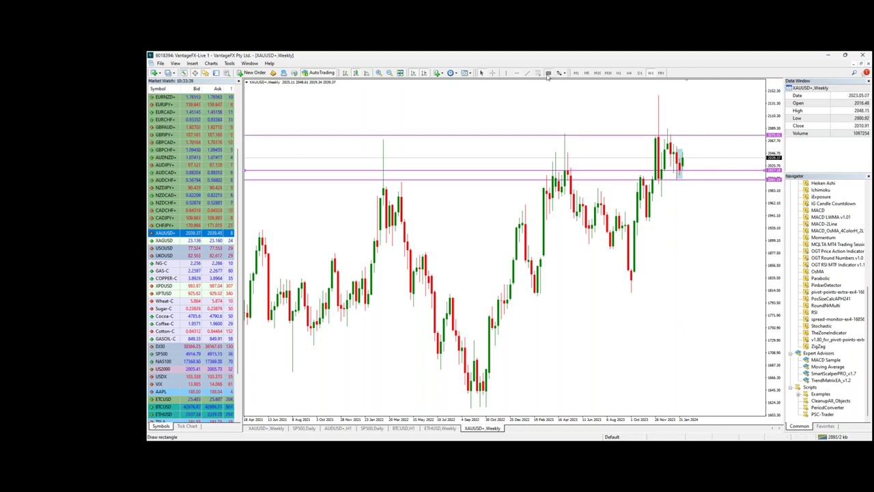
left_click_drag(652, 135, 709, 94)
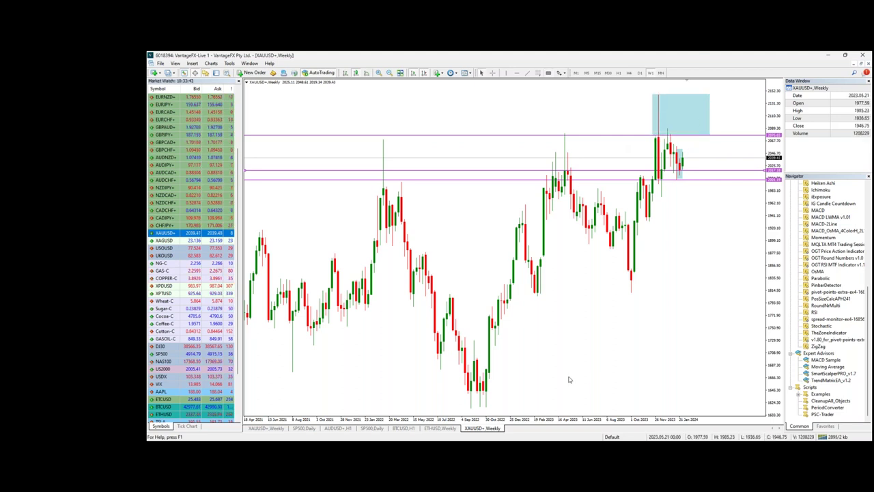
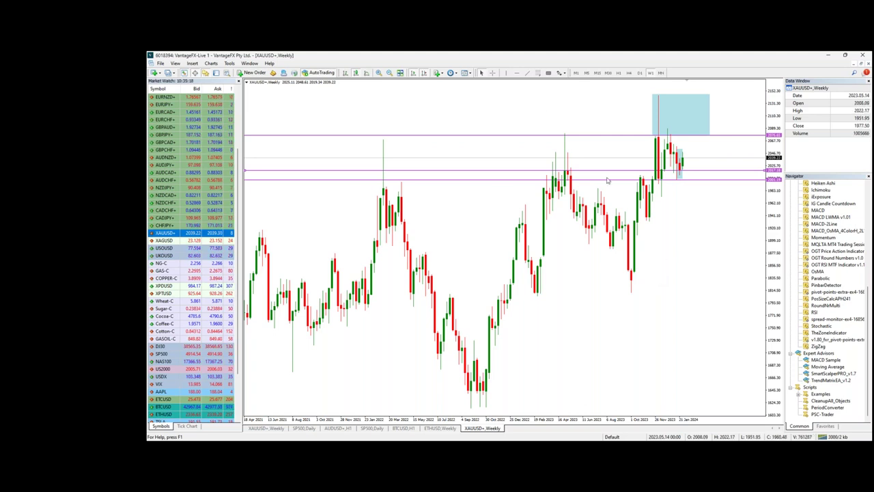
On the monthly chart, sketch a resistance level across the 2020 candle tops, an upward arrow beside the rally and a circle on the level
left_click(661, 73)
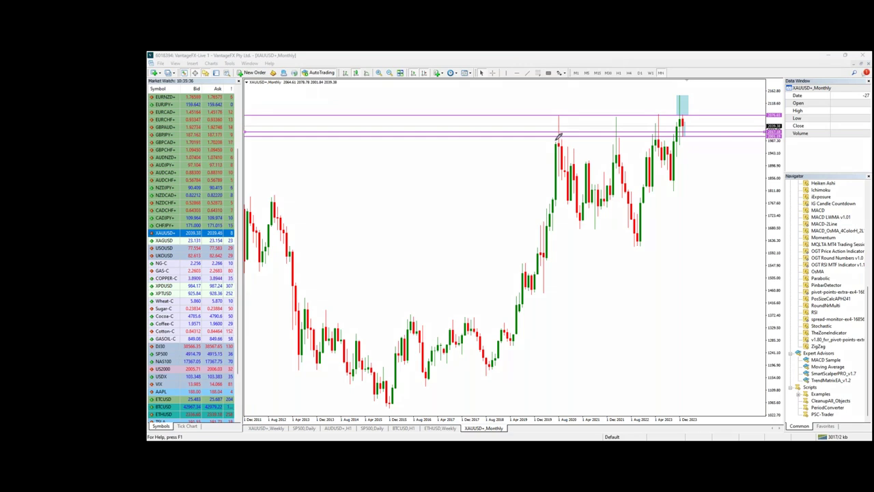
mouse_move(555, 140)
left_mouse_down()
mouse_move(569, 139)
mouse_move(524, 140)
mouse_move(754, 139)
left_mouse_up()
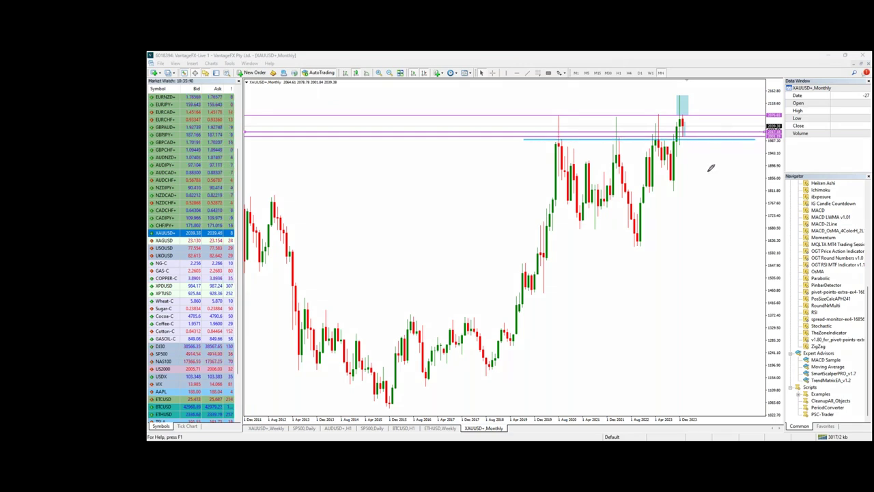
left_click_drag(483, 305, 510, 185)
mouse_move(489, 220)
left_mouse_down()
mouse_move(510, 180)
mouse_move(512, 220)
left_mouse_up()
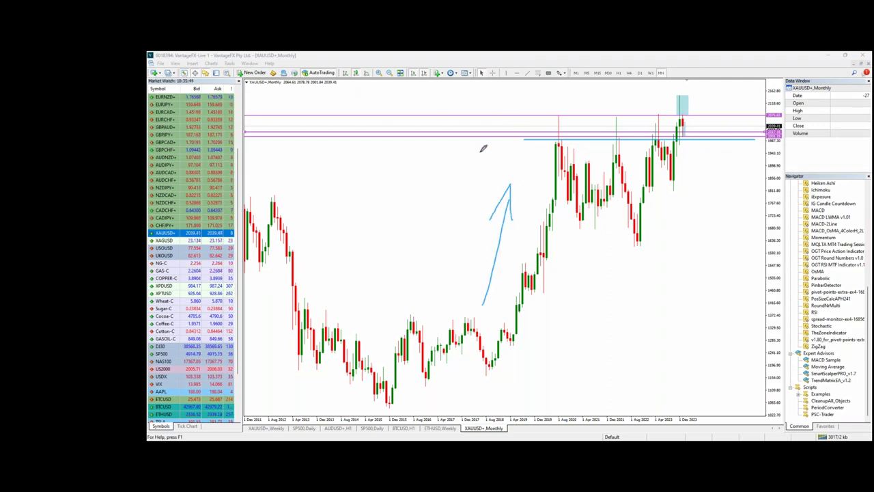
mouse_move(522, 126)
left_mouse_down()
mouse_move(541, 137)
mouse_move(463, 143)
left_mouse_up()
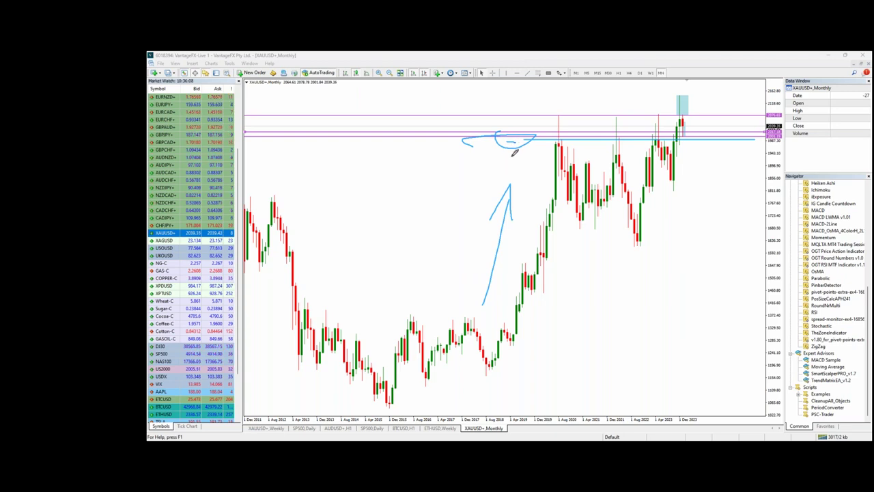
Circle the 2020 and 2022 upper wicks on the monthly chart and mark the 2022 decline with a downward arrow and an oval
mouse_move(567, 116)
left_mouse_down()
mouse_move(551, 136)
mouse_move(561, 108)
mouse_move(560, 142)
left_mouse_up()
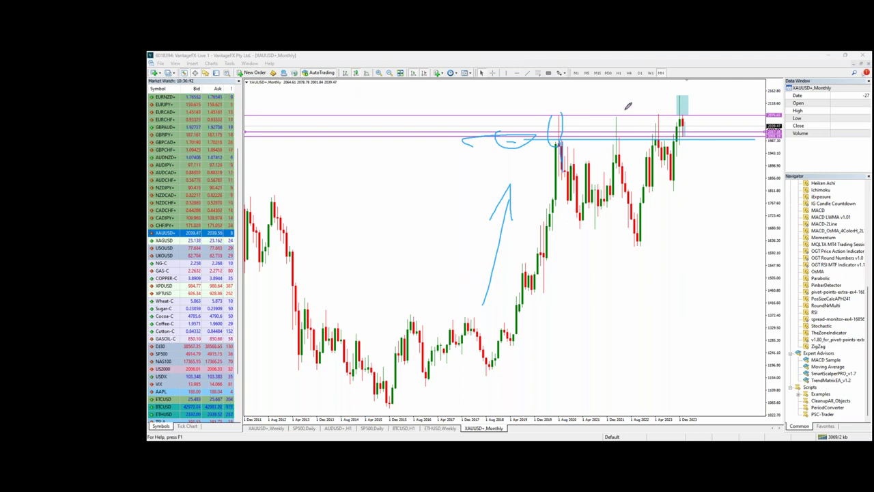
left_click_drag(616, 116, 617, 112)
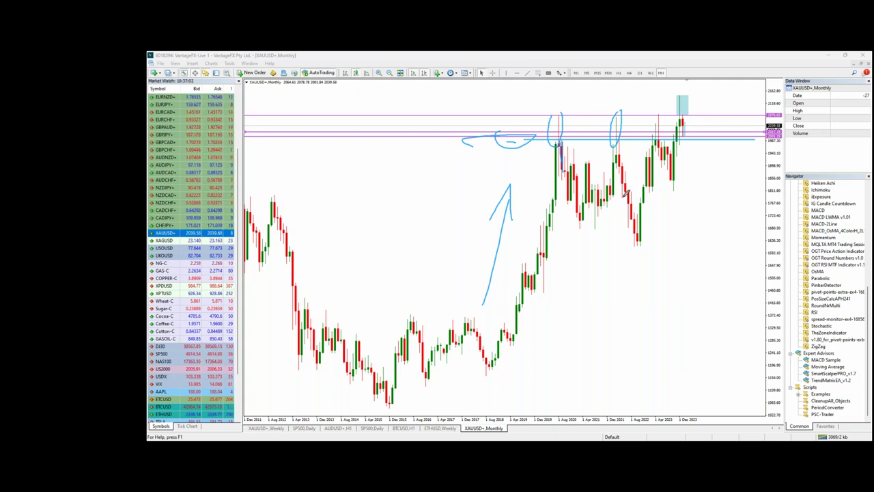
mouse_move(622, 142)
left_mouse_down()
mouse_move(632, 247)
mouse_move(639, 239)
left_mouse_up()
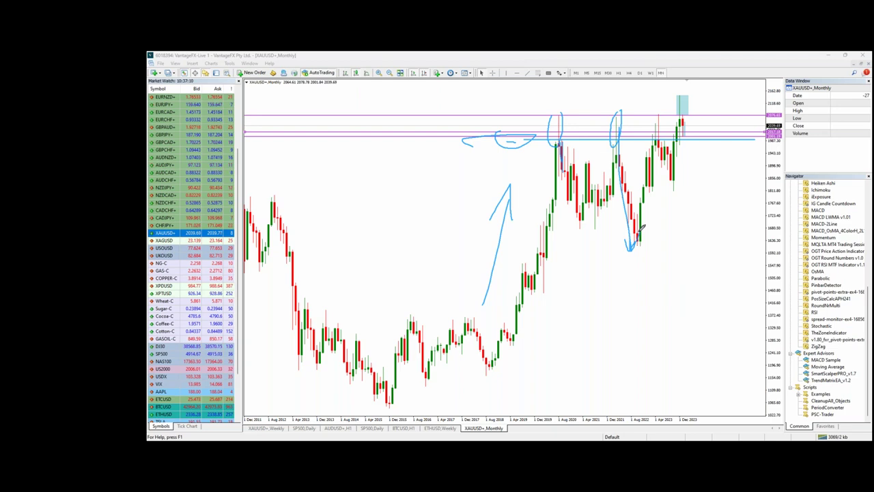
mouse_move(615, 116)
left_mouse_down()
mouse_move(608, 205)
mouse_move(601, 138)
left_mouse_up()
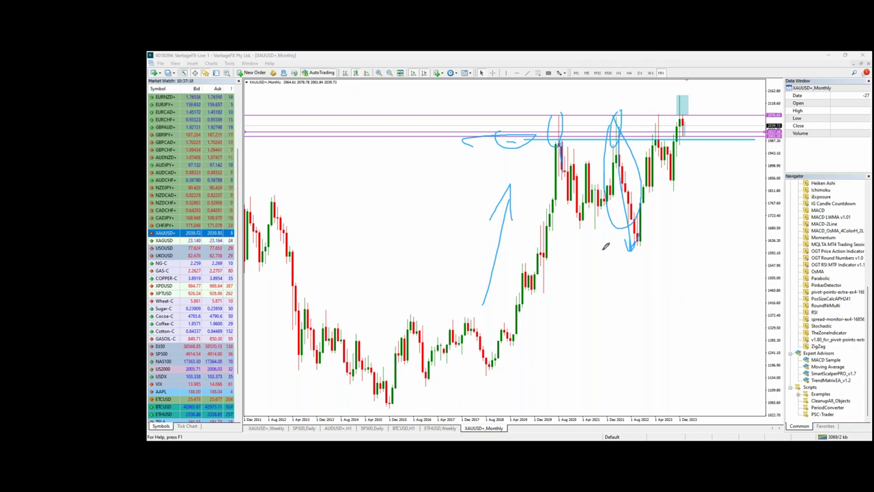
Mark short horizontal levels along the 2022 monthly decline from its high to its low, and clear all freehand marks
left_click_drag(632, 248, 653, 247)
left_click_drag(611, 121, 634, 121)
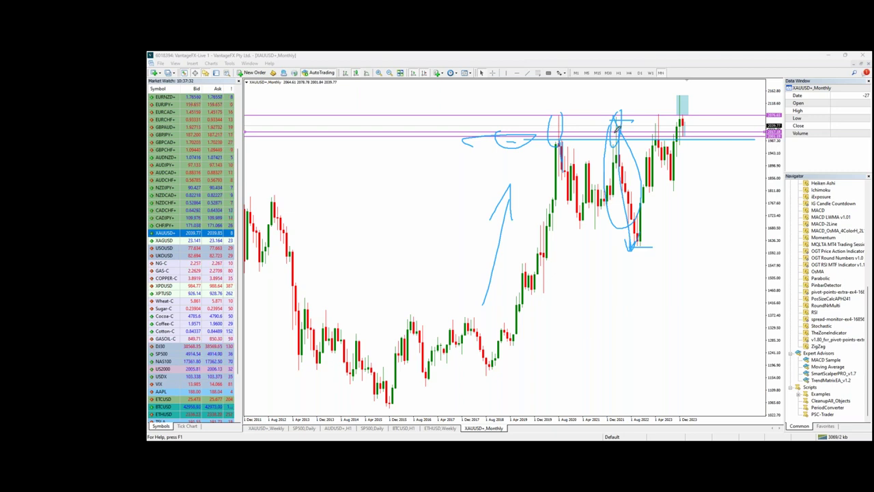
left_click_drag(619, 214, 684, 214)
left_click_drag(609, 241, 673, 240)
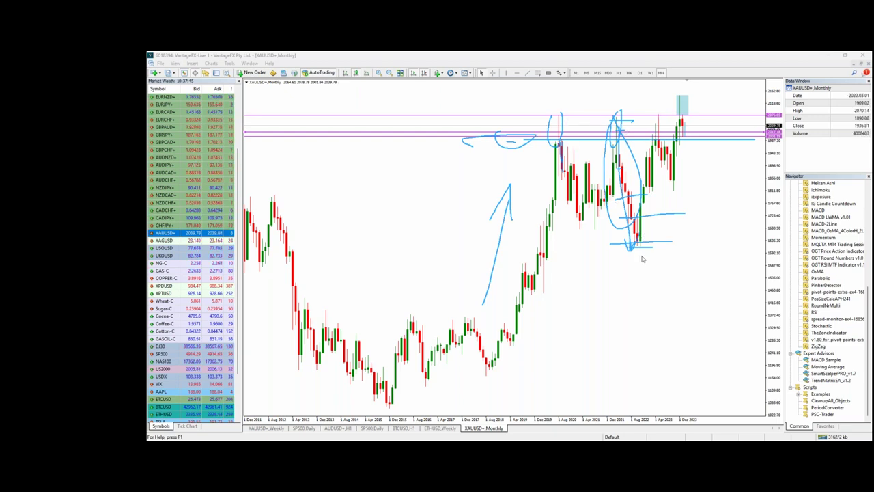
key("Escape")
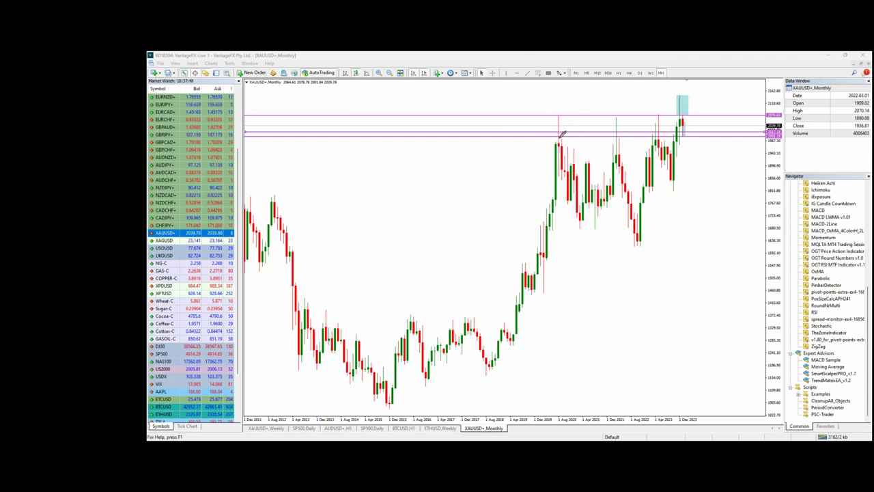
Redraw the freehand level across the 2020 monthly candle tops and mark the 2020, 2022 and 2023 wick highs above it
left_click_drag(560, 138, 695, 139)
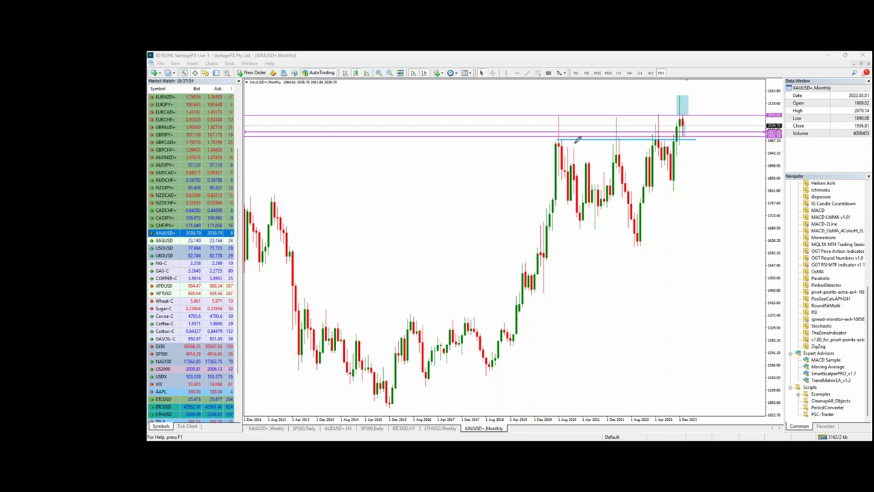
left_click(558, 114)
left_click_drag(617, 116, 657, 114)
left_click_drag(558, 139, 576, 136)
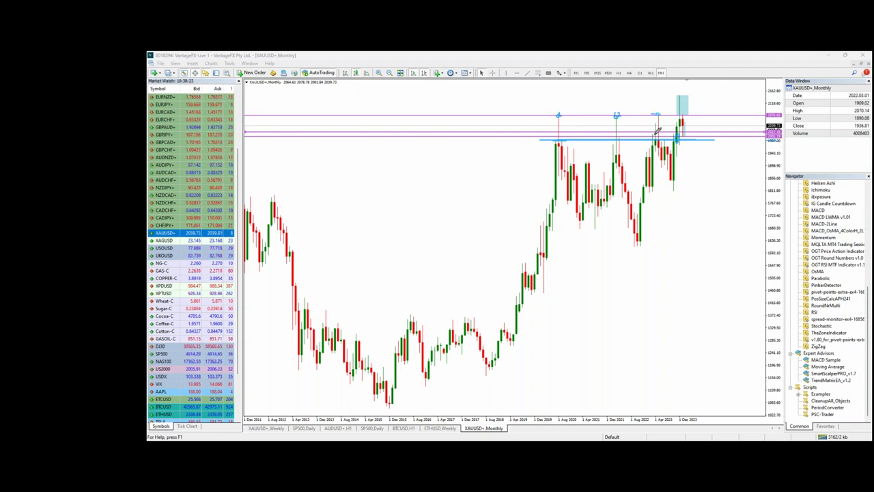
Box the zone between the freehand level and the wick highs, and sketch a horizontal line at the December 2023 spike high
mouse_move(544, 116)
left_mouse_down()
mouse_move(534, 116)
mouse_move(543, 141)
left_mouse_up()
left_click_drag(708, 115, 707, 141)
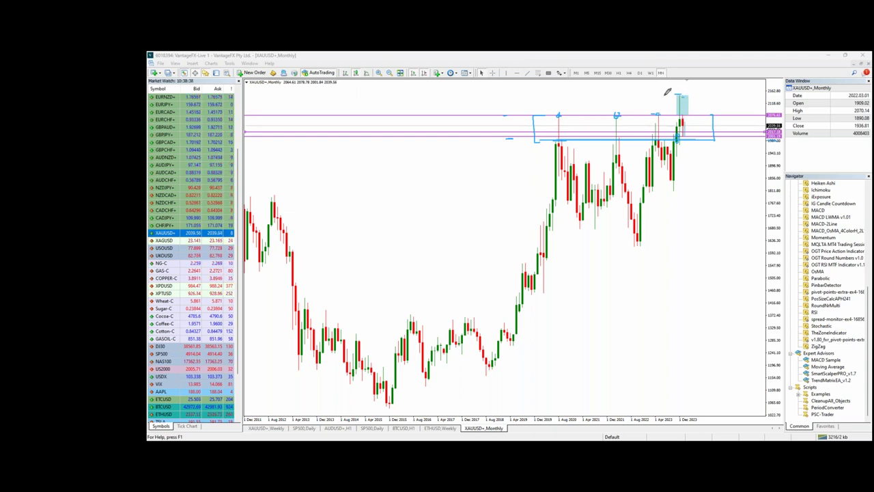
left_click_drag(518, 92, 736, 92)
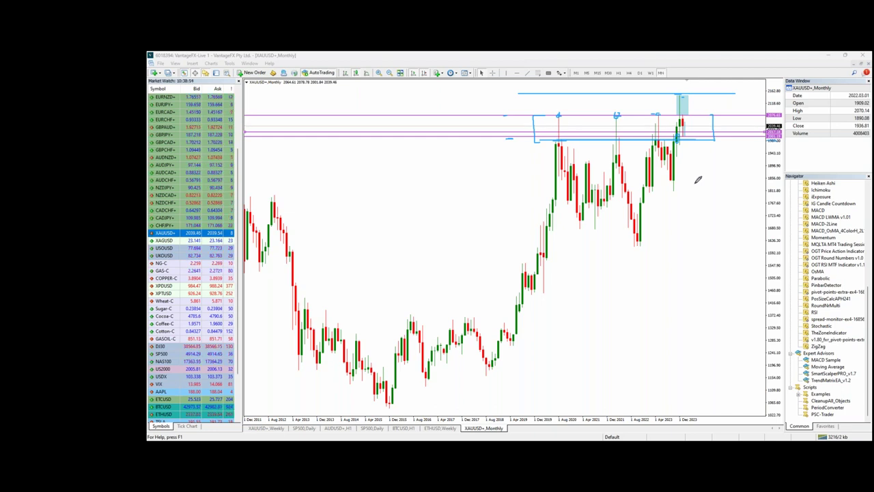
Circle the two monthly consolidation ranges, sketch lines along the resistance zone and spike high, and clear all freehand marks
left_click_drag(483, 322, 495, 347)
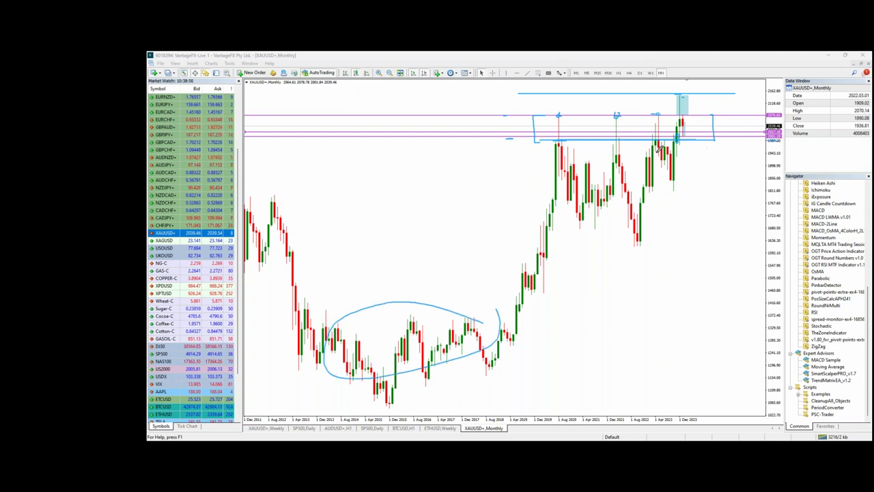
mouse_move(661, 149)
left_mouse_down()
mouse_move(646, 198)
mouse_move(654, 166)
left_mouse_up()
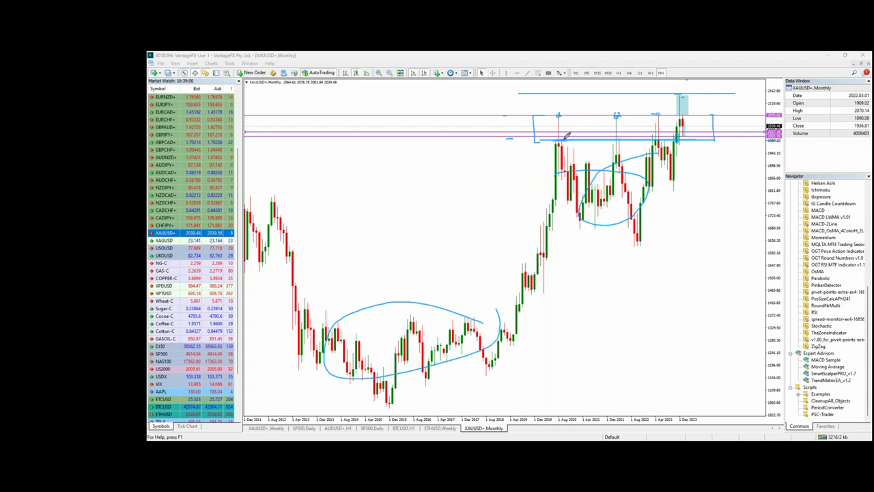
left_click_drag(534, 116, 752, 106)
left_click_drag(525, 88, 765, 88)
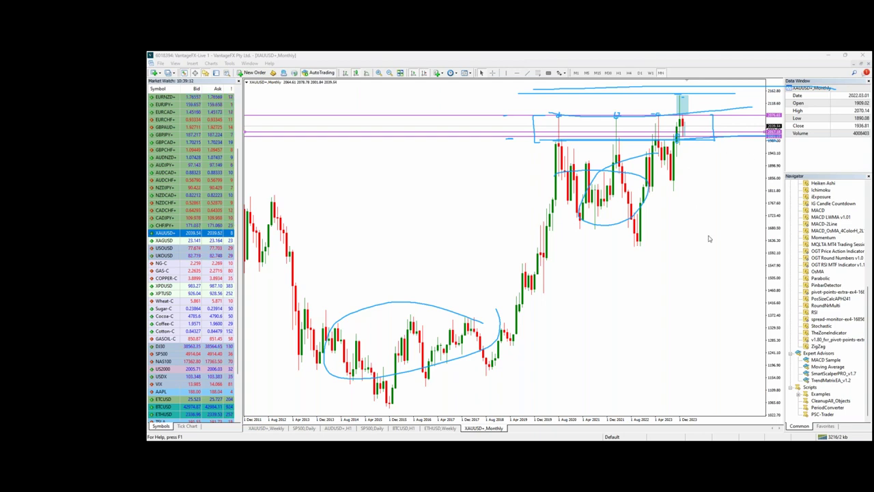
key("Escape")
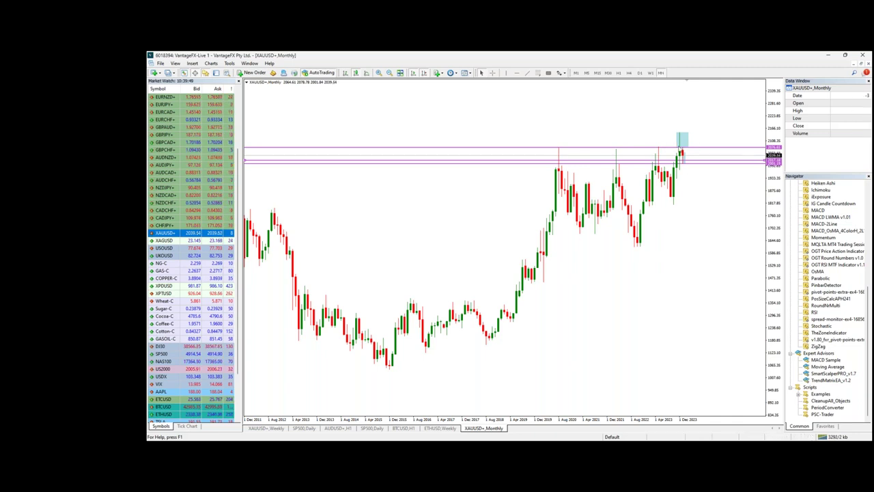
Switch XAUUSD+ to the daily timeframe and sketch a rising swing with a pullback, a horizontal breakout level and a marked pullback low
left_click(651, 72)
left_click(639, 72)
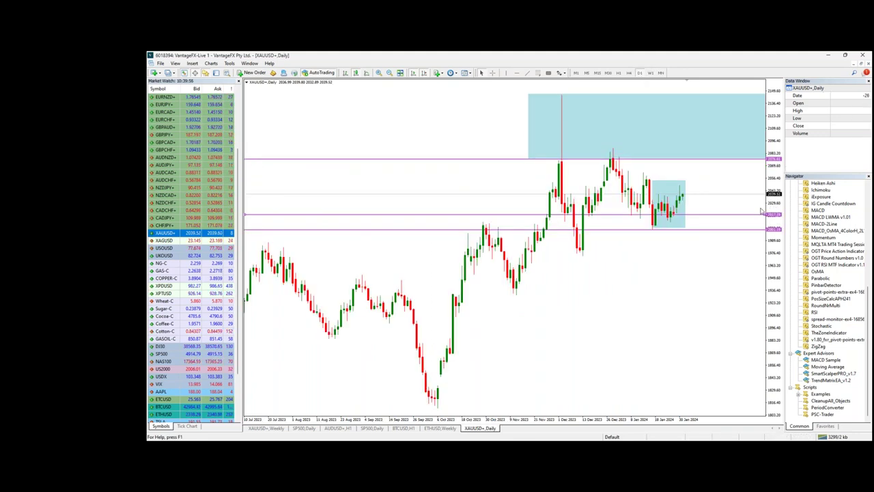
mouse_move(682, 198)
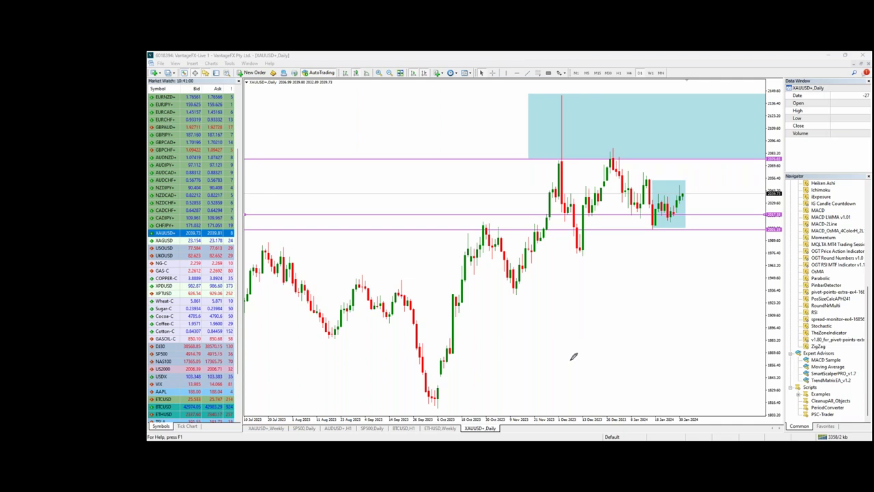
mouse_move(534, 396)
left_mouse_down()
mouse_move(553, 352)
mouse_move(562, 370)
left_mouse_up()
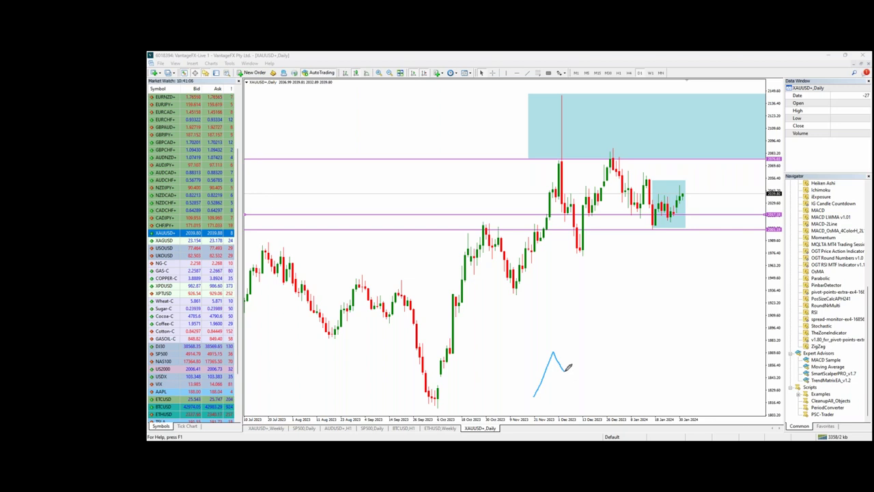
mouse_move(552, 352)
left_mouse_down()
mouse_move(582, 352)
mouse_move(566, 366)
mouse_move(572, 345)
mouse_move(559, 364)
mouse_move(572, 368)
left_mouse_up()
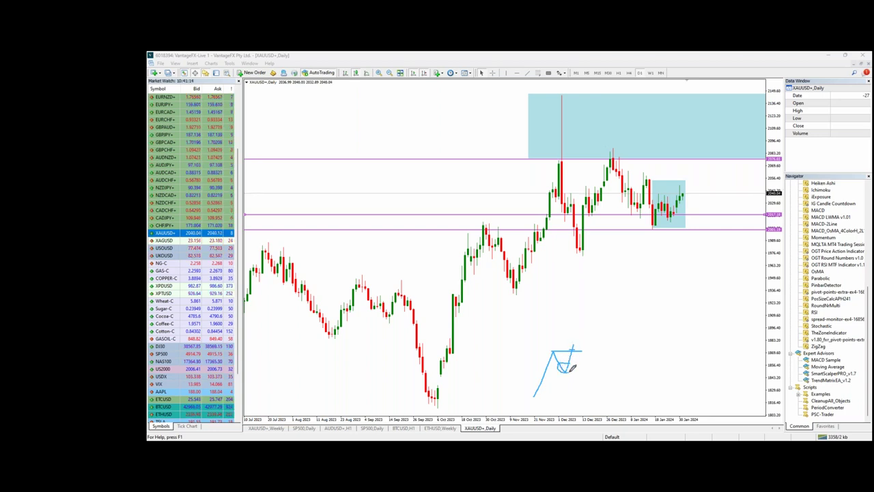
mouse_move(572, 350)
left_mouse_down()
mouse_move(565, 370)
mouse_move(576, 359)
left_mouse_up()
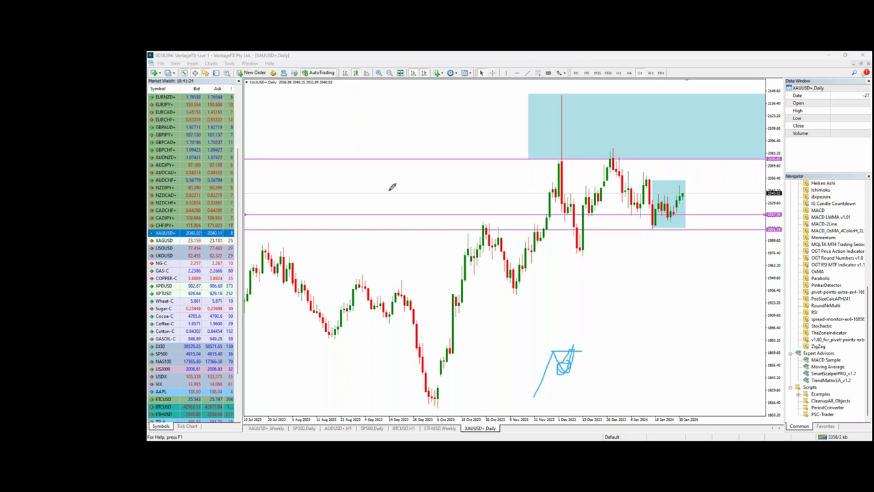
Sketch a falling swing with a pullback, a horizontal breakdown level at its low, and a circle around the pullback high
mouse_move(326, 95)
left_mouse_down()
mouse_move(344, 131)
mouse_move(361, 111)
mouse_move(373, 161)
mouse_move(418, 137)
left_mouse_up()
left_click_drag(356, 136, 374, 136)
mouse_move(363, 100)
left_mouse_down()
mouse_move(352, 120)
mouse_move(366, 105)
mouse_move(361, 98)
left_mouse_up()
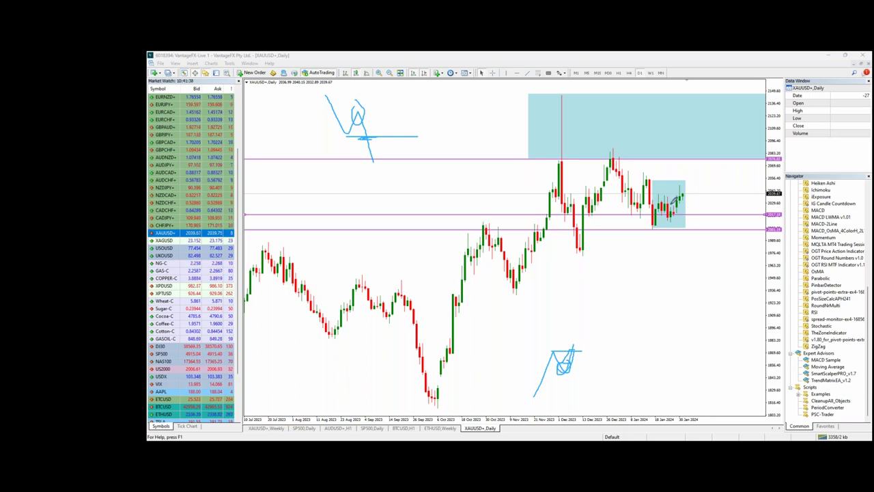
Sketch a horizontal breakout level across the January 2024 range and underline the neighbouring daily swing lows
left_click_drag(655, 200, 701, 200)
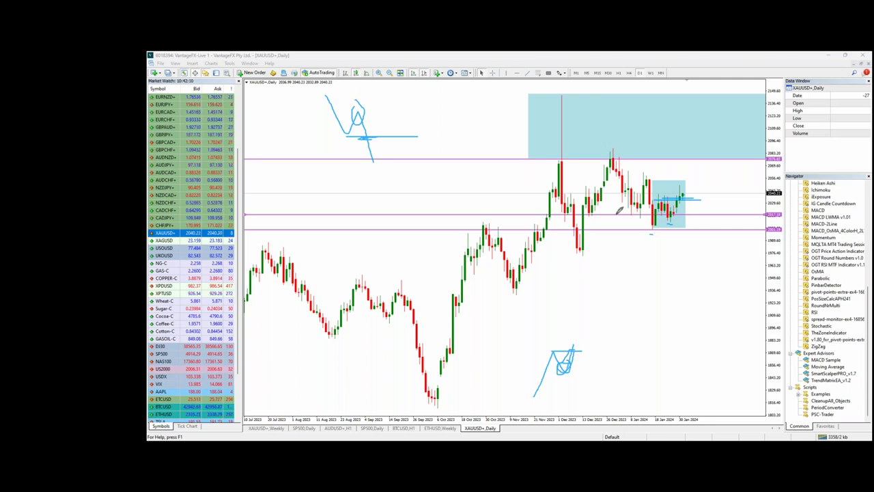
left_click_drag(585, 217, 637, 216)
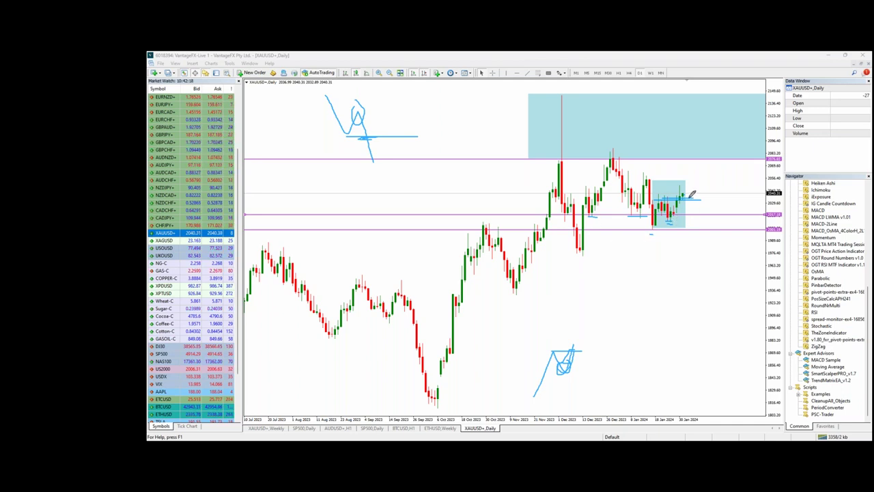
Sketch a drop through a line at the January low and a rising curve beneath the swing lows, and clear all freehand marks
left_click_drag(682, 194, 693, 243)
left_click_drag(649, 232, 726, 230)
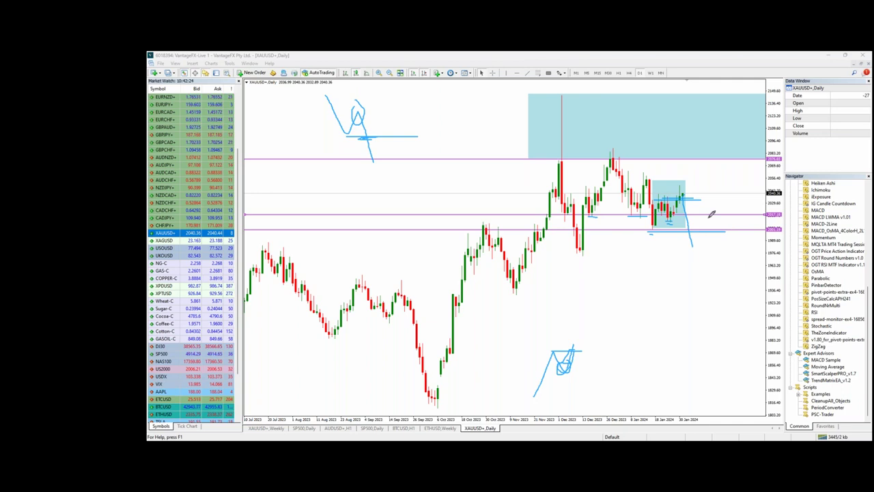
left_click_drag(520, 293, 736, 183)
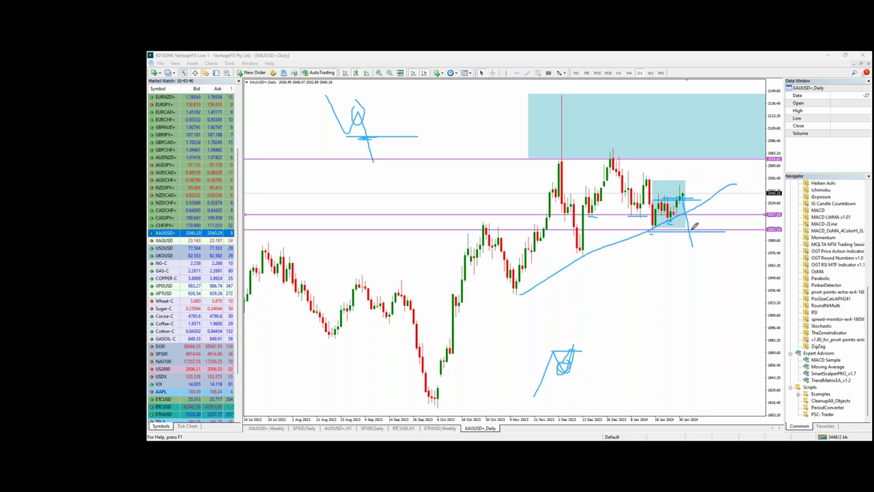
key("e")
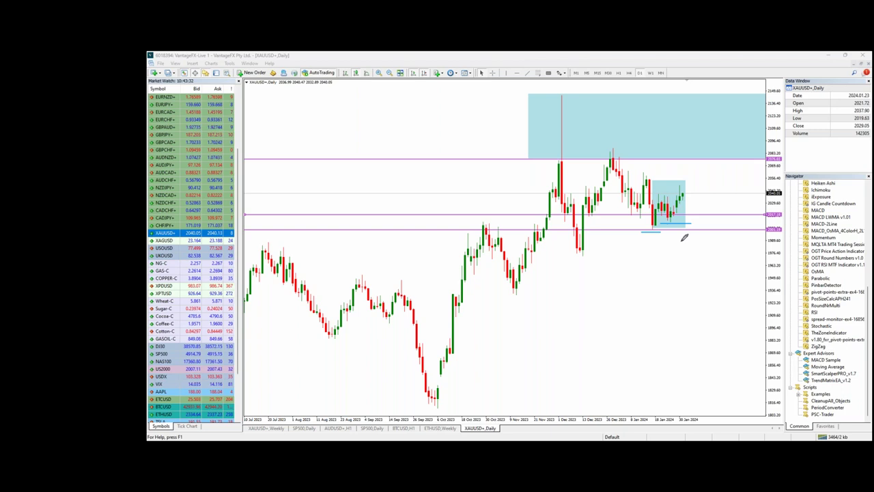
Underline the successive daily swing lows from the January range back to the October 2023 bottom
left_click_drag(590, 258, 562, 258)
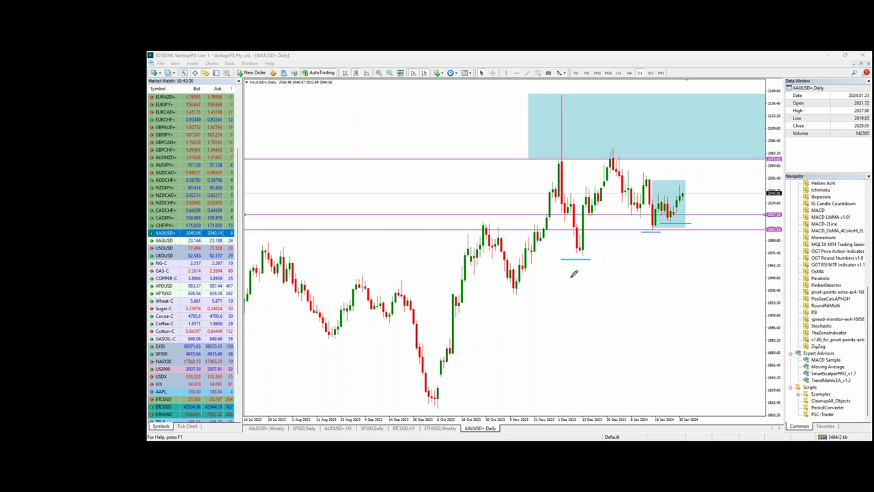
left_click_drag(506, 299, 541, 298)
left_click_drag(418, 414, 456, 408)
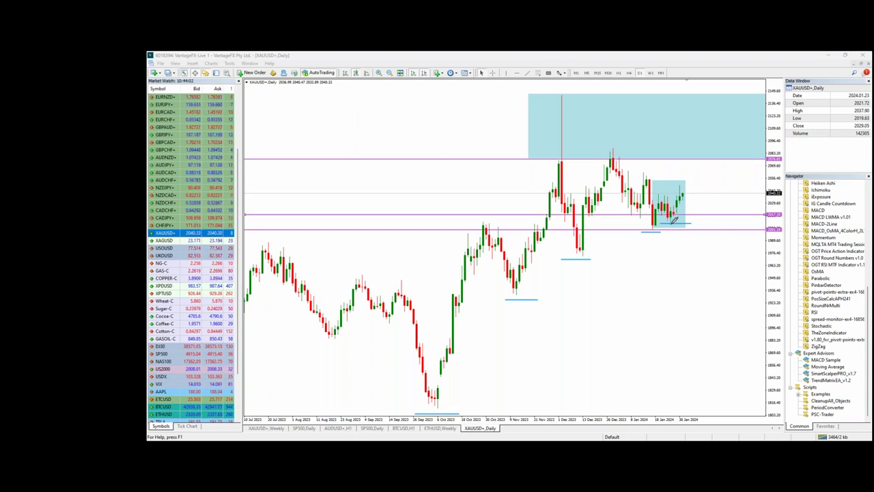
Bracket the risk and reward around the current price, labelled R and 1R, and add wider brackets measured from the January swing low
mouse_move(685, 194)
left_mouse_down()
mouse_move(704, 193)
mouse_move(705, 224)
mouse_move(690, 223)
mouse_move(722, 193)
mouse_move(712, 209)
mouse_move(724, 217)
mouse_move(702, 160)
mouse_move(731, 180)
left_mouse_up()
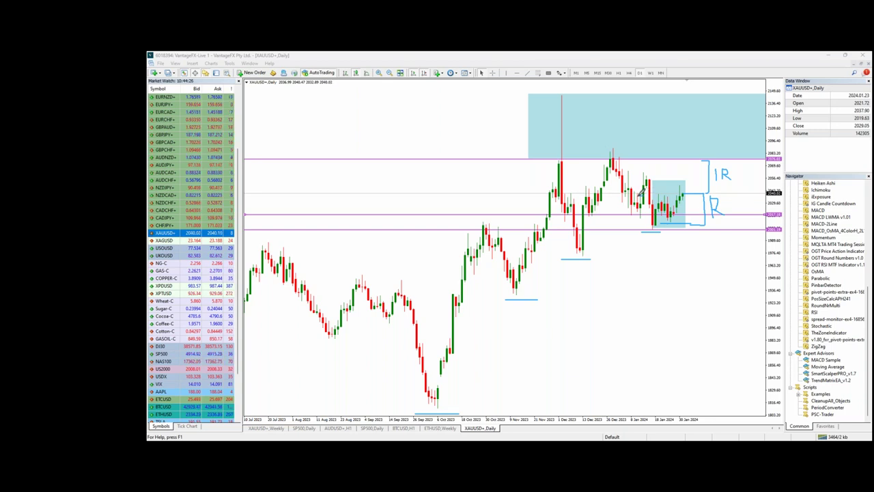
mouse_move(637, 194)
left_mouse_down()
mouse_move(637, 230)
mouse_move(649, 231)
left_mouse_up()
left_click_drag(635, 193, 633, 155)
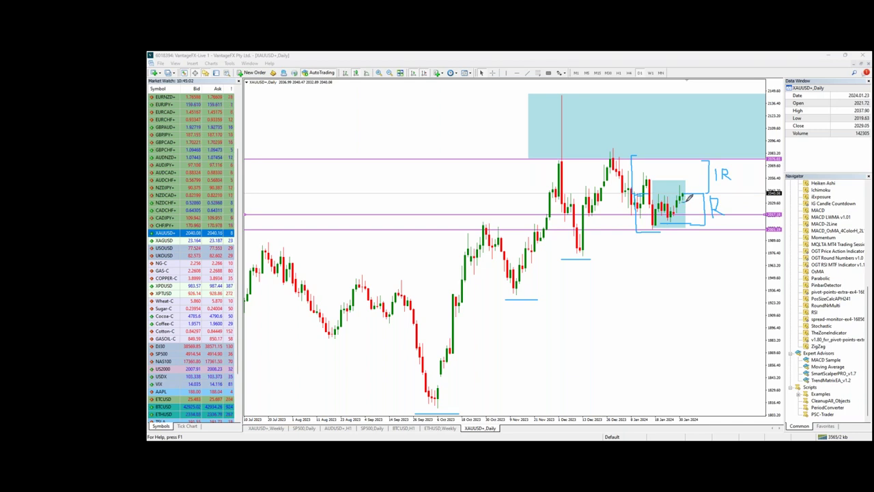
Sketch a horizontal line along the resistance zone's lower edge and a path from the current price up to it
left_click_drag(624, 160, 736, 160)
left_click_drag(641, 160, 545, 160)
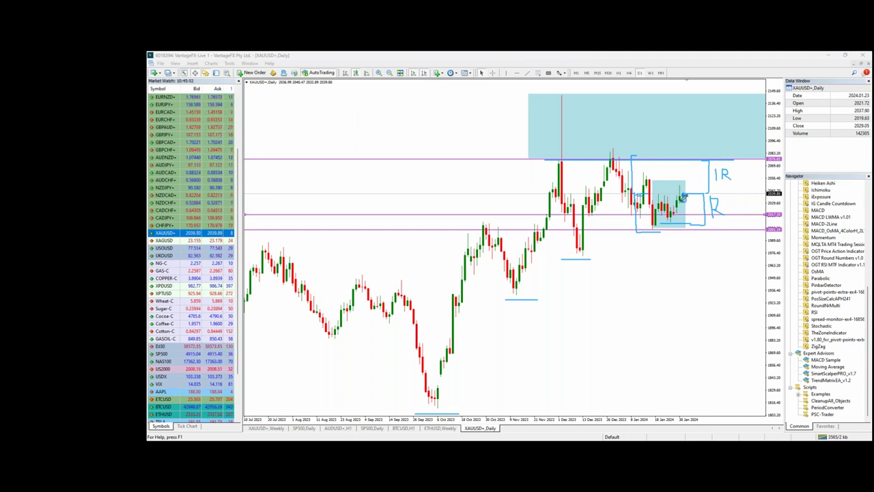
left_click_drag(684, 193, 685, 162)
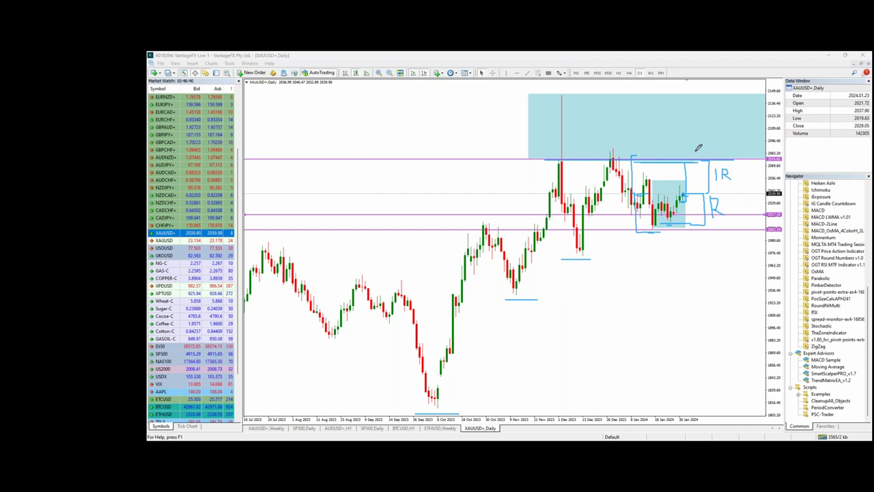
Sketch an upward arrow through the resistance zone and a curved arrow from the January low to a line beneath the zone
mouse_move(694, 161)
left_mouse_down()
mouse_move(697, 97)
mouse_move(705, 99)
left_mouse_up()
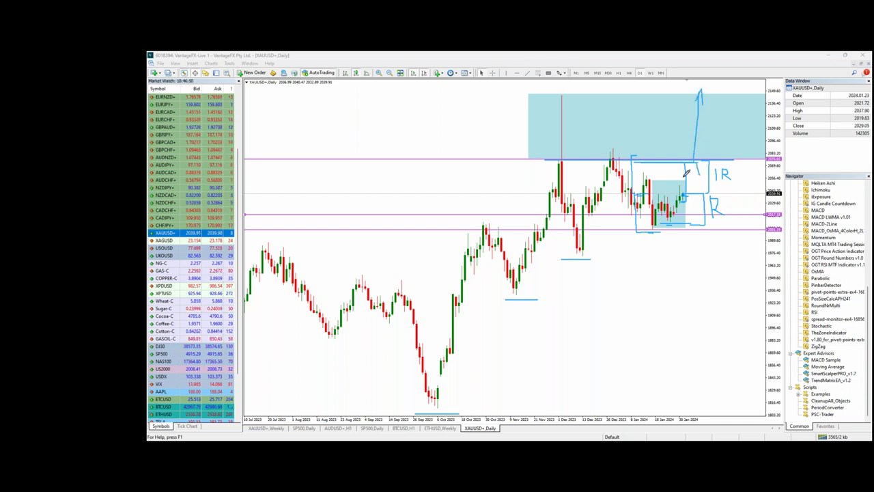
left_click_drag(689, 171, 728, 174)
mouse_move(640, 225)
left_mouse_down()
mouse_move(646, 247)
mouse_move(721, 176)
left_mouse_up()
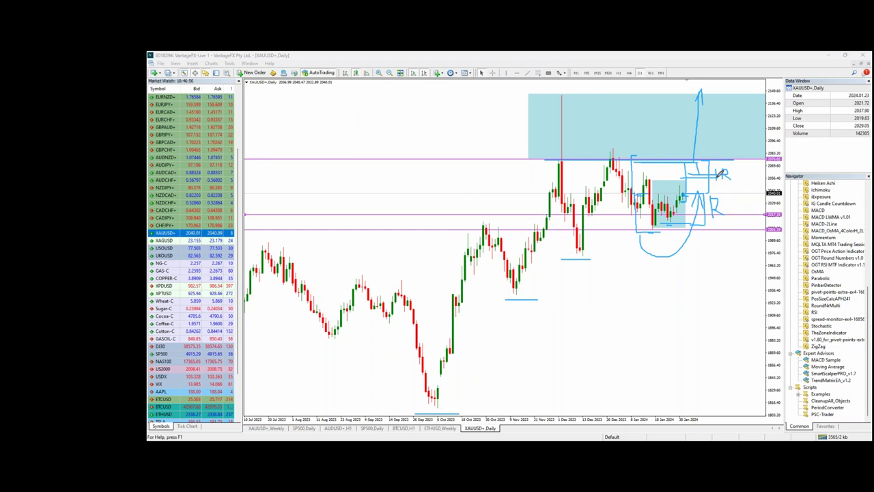
Add two more upward arrows into the resistance zone and a line along its lower edge, and clear all freehand marks
mouse_move(676, 159)
left_mouse_down()
mouse_move(699, 92)
mouse_move(688, 109)
mouse_move(702, 101)
left_mouse_up()
left_click_drag(642, 158, 720, 156)
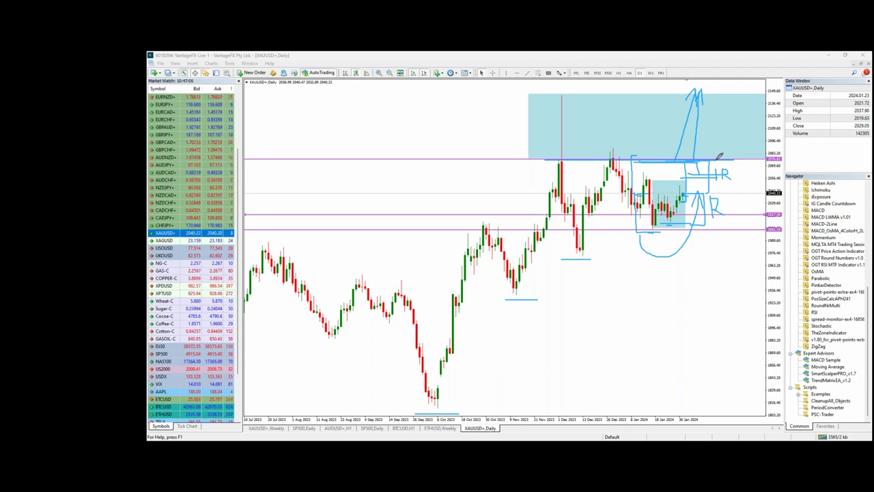
mouse_move(744, 169)
left_mouse_down()
mouse_move(748, 113)
mouse_move(735, 125)
mouse_move(751, 140)
left_mouse_up()
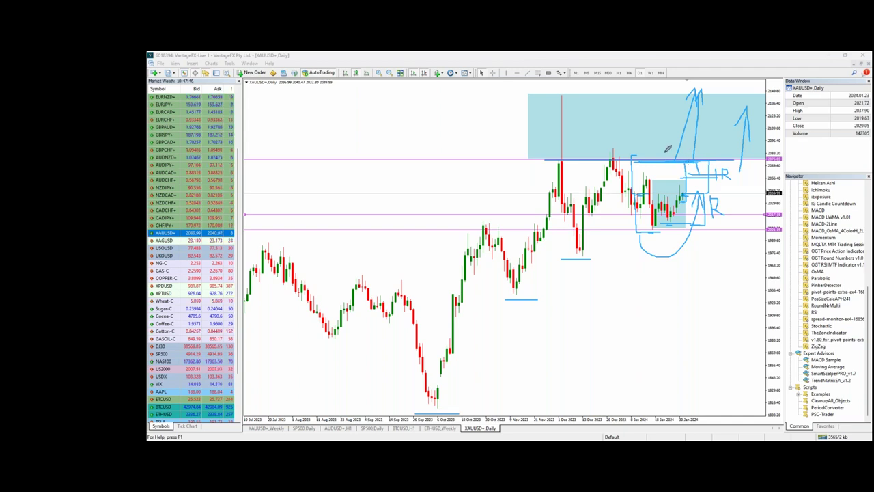
key("e")
Sketch a pullback and breakout inside the resistance zone with a curved arrow up to a line below it, and clear the marks
mouse_move(681, 164)
left_mouse_down()
mouse_move(694, 132)
mouse_move(701, 156)
mouse_move(712, 144)
left_mouse_up()
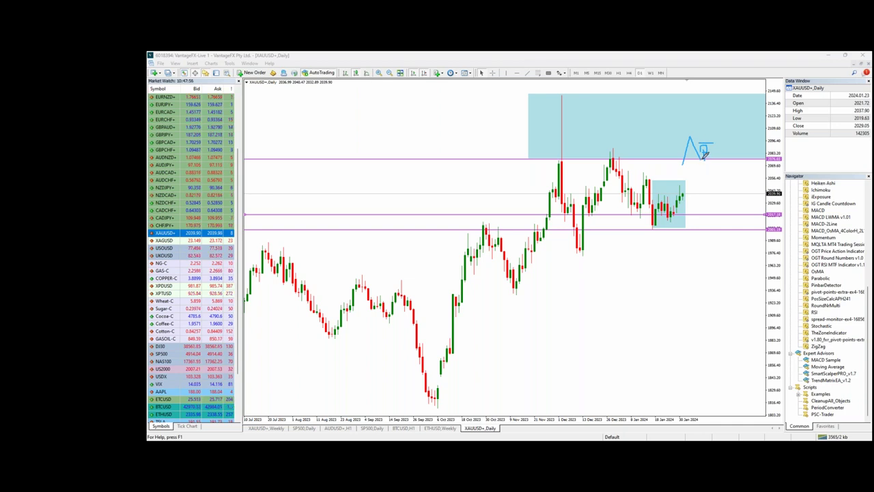
left_click_drag(700, 161, 719, 162)
mouse_move(684, 208)
left_mouse_down()
mouse_move(705, 168)
mouse_move(718, 164)
left_mouse_up()
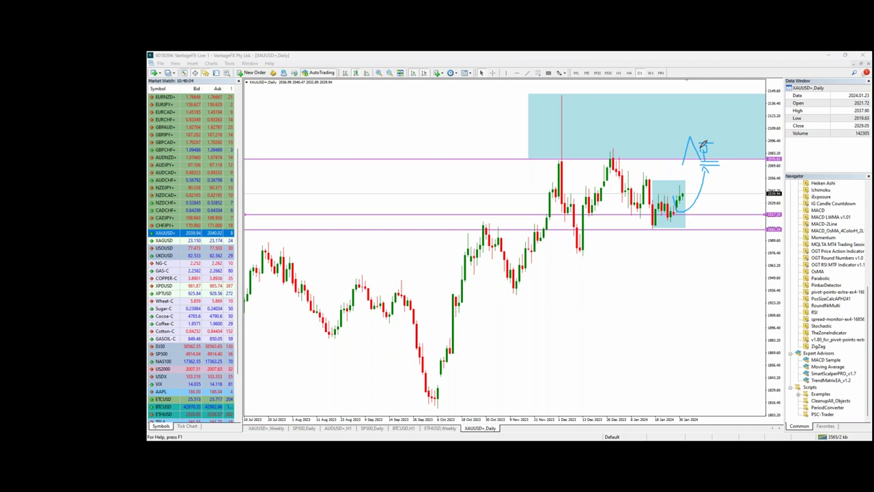
mouse_move(705, 142)
left_mouse_down()
mouse_move(717, 97)
mouse_move(715, 127)
left_mouse_up()
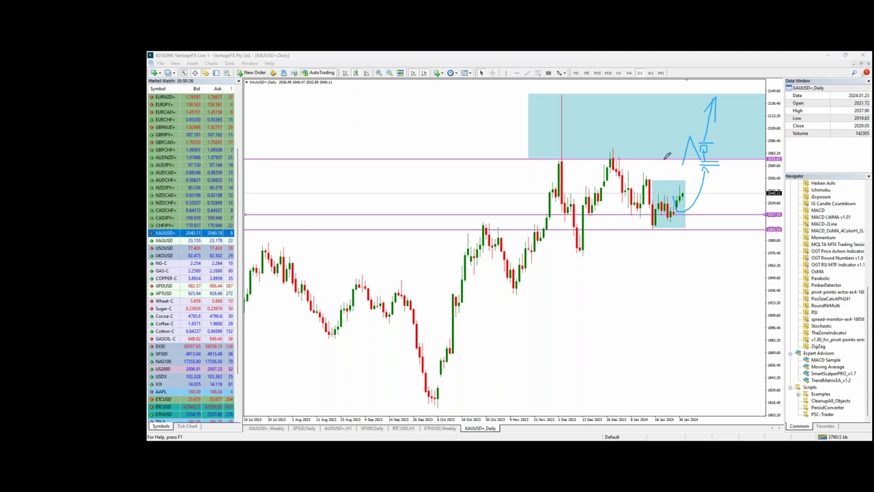
key("Escape")
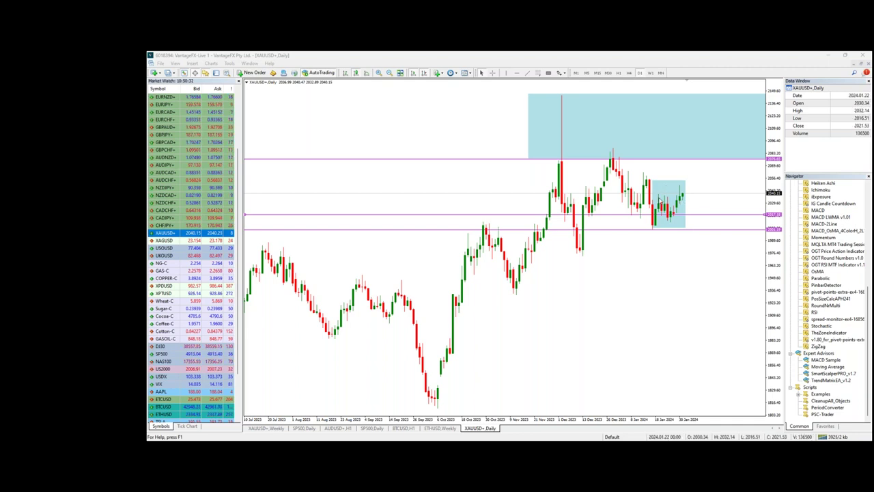
Place a horizontal line at about 2031 through the January range, just below the current daily price
left_click(517, 73)
left_click(688, 197)
left_click_drag(688, 199, 683, 202)
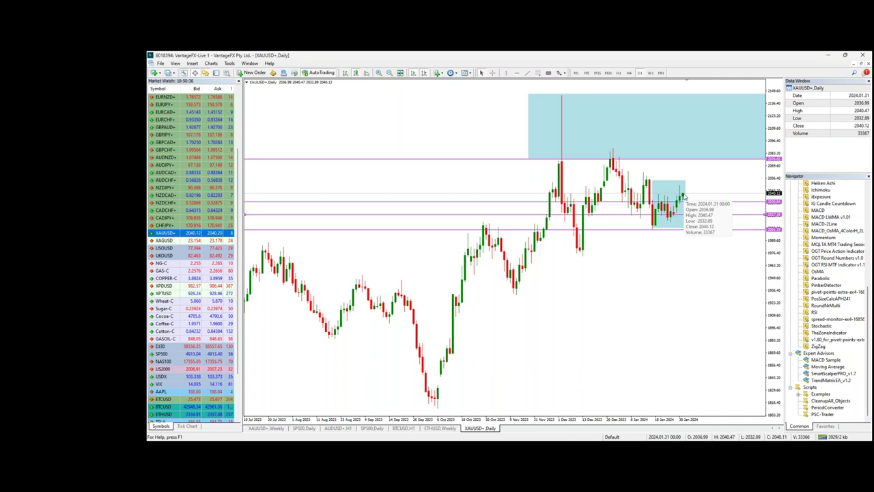
Sketch short marks at the resistance level and the latest January pullback low, and clear them
left_click(864, 165)
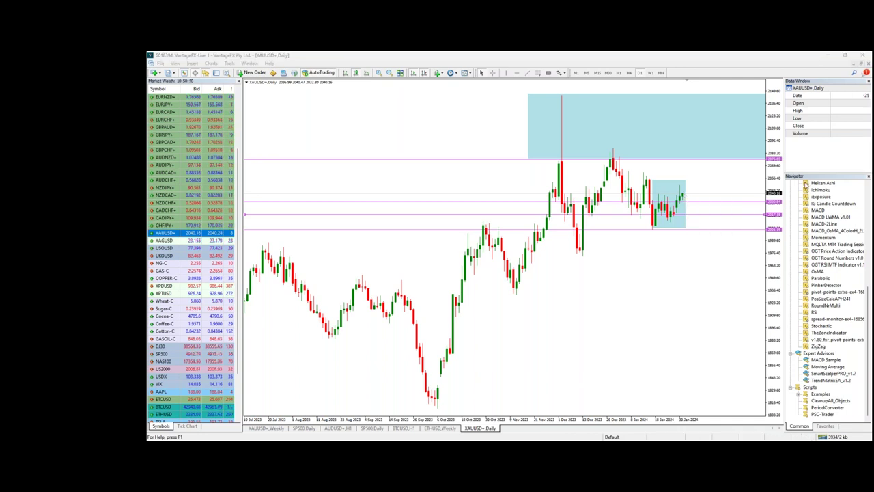
mouse_move(805, 184)
left_mouse_down()
mouse_move(687, 187)
mouse_move(691, 212)
mouse_move(672, 221)
mouse_move(691, 177)
mouse_move(684, 154)
mouse_move(704, 160)
left_mouse_up()
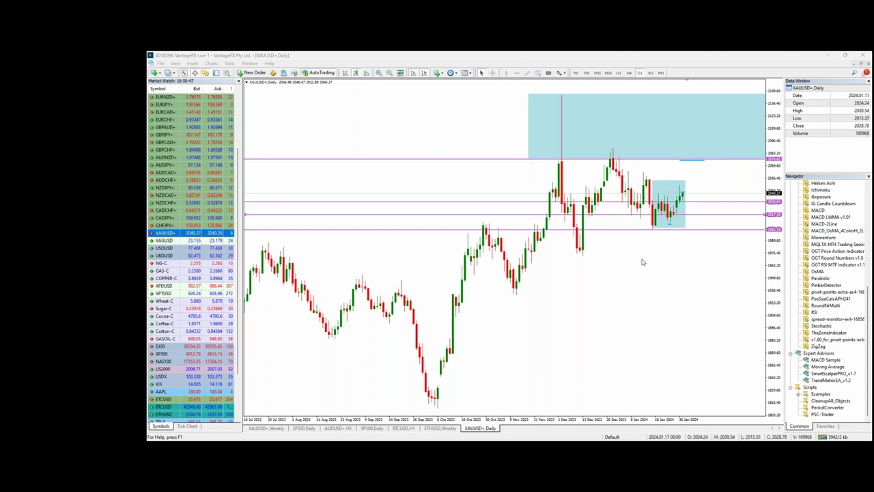
left_click(674, 289)
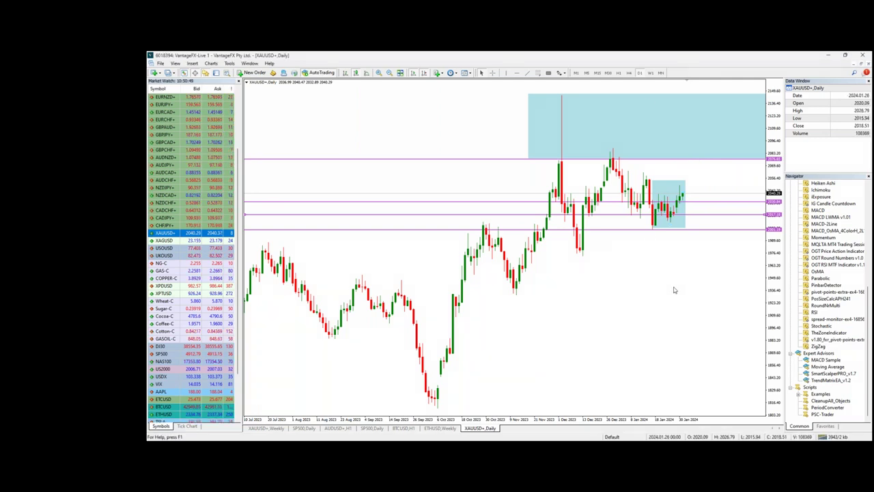
Switch XAUUSD+ to the H4 timeframe and mark the current price and the four rising swing lows beneath it
left_click(629, 73)
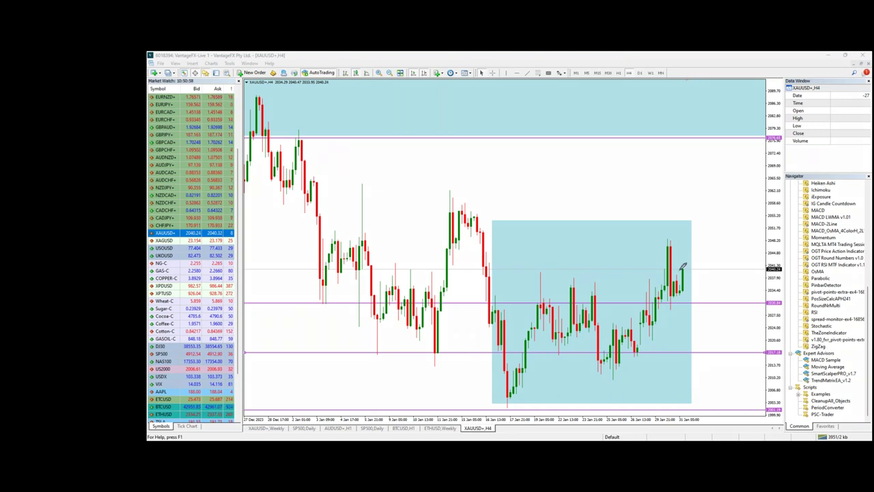
mouse_move(688, 265)
left_mouse_down()
mouse_move(678, 315)
mouse_move(669, 309)
mouse_move(691, 283)
mouse_move(667, 306)
left_mouse_up()
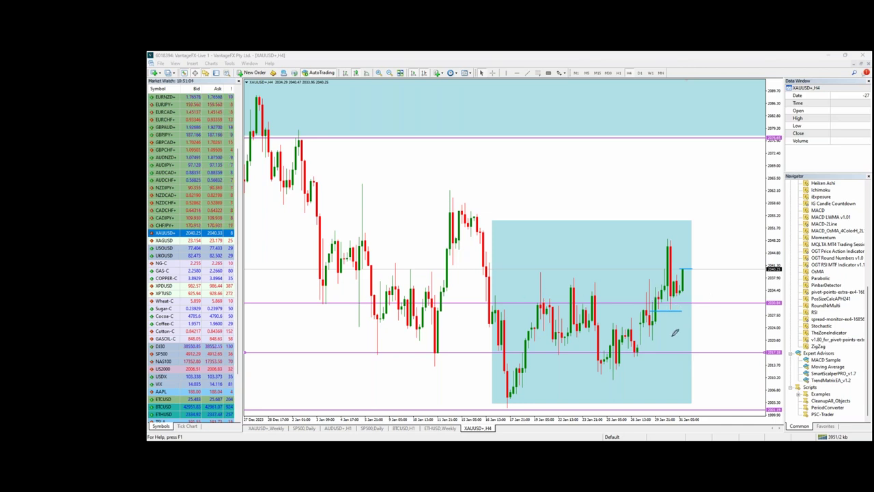
left_click_drag(646, 341, 664, 335)
mouse_move(629, 362)
left_mouse_down()
mouse_move(637, 359)
mouse_move(627, 382)
left_mouse_up()
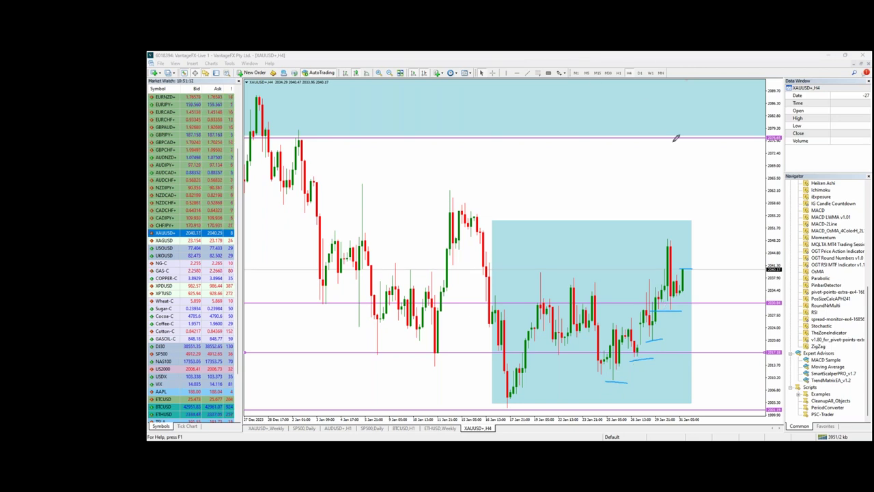
Sketch a bracket from the current H4 price up to the resistance line, and clear all freehand marks
mouse_move(671, 139)
left_mouse_down()
mouse_move(698, 137)
mouse_move(706, 175)
mouse_move(706, 254)
mouse_move(672, 265)
left_mouse_up()
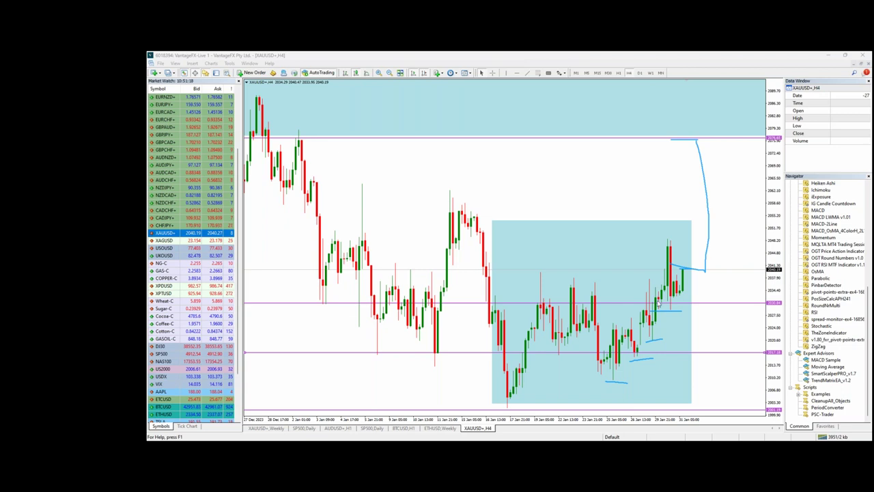
key("Escape")
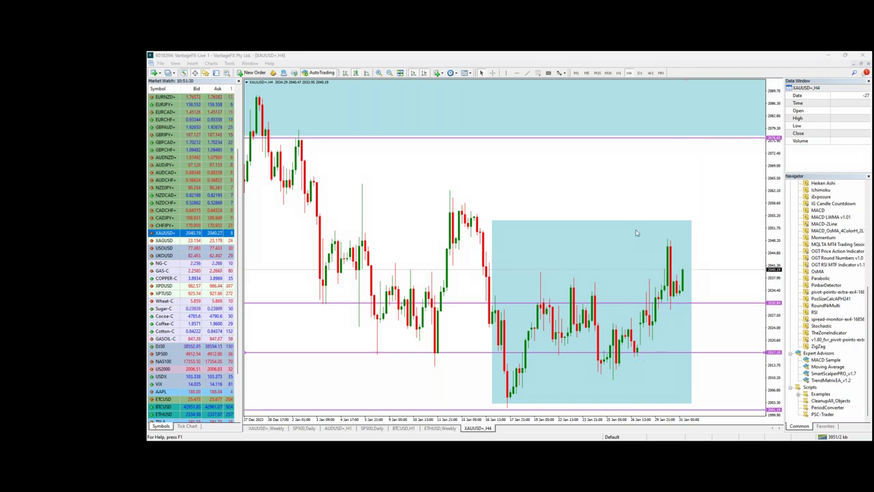
left_click(654, 263)
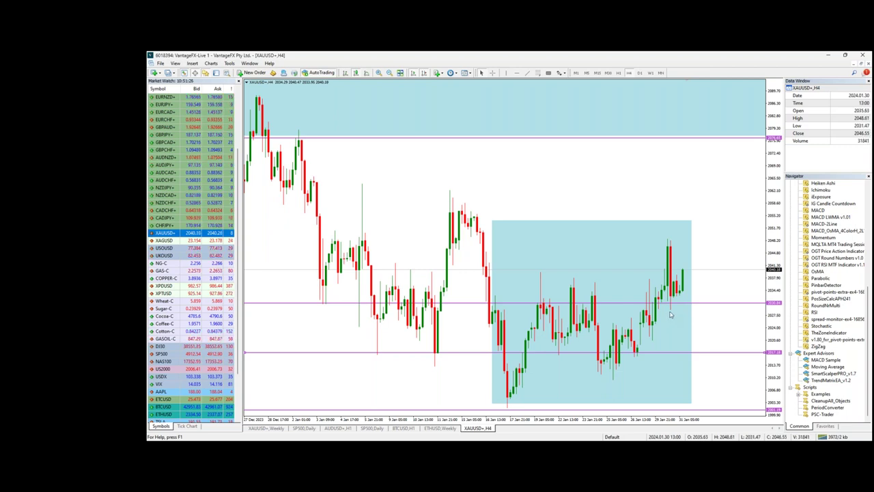
Mark the last two H4 swing lows, sketch a horizontal level through the latest consolidation and circle it, and clear the marks
key("ctrl+2")
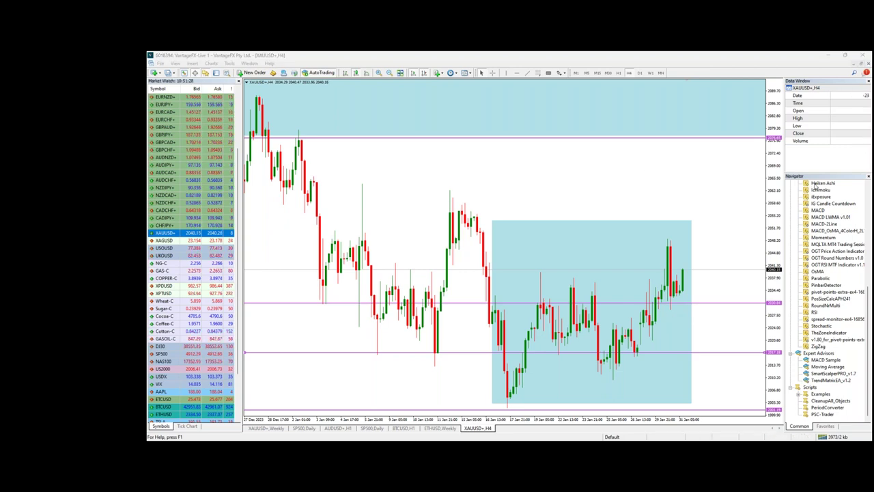
left_click_drag(648, 343, 653, 343)
left_click_drag(670, 314, 676, 310)
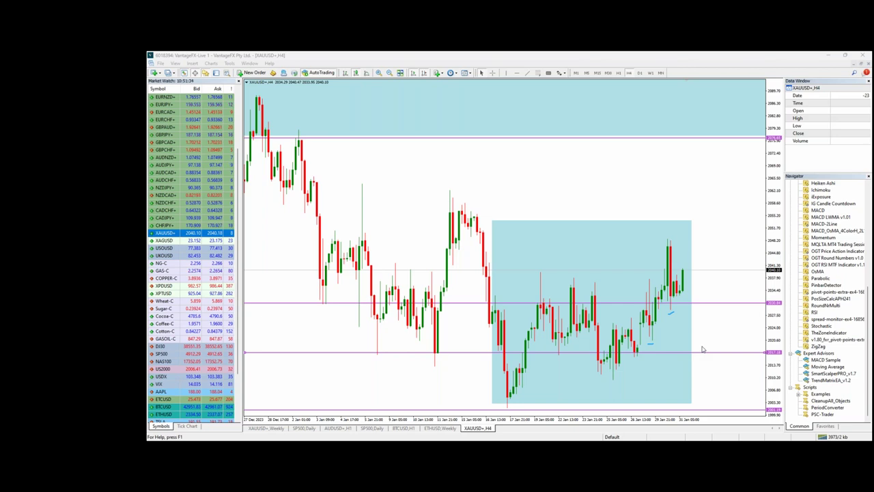
left_click_drag(544, 293, 728, 294)
mouse_move(682, 275)
left_mouse_down()
mouse_move(671, 287)
mouse_move(682, 295)
mouse_move(674, 274)
left_mouse_up()
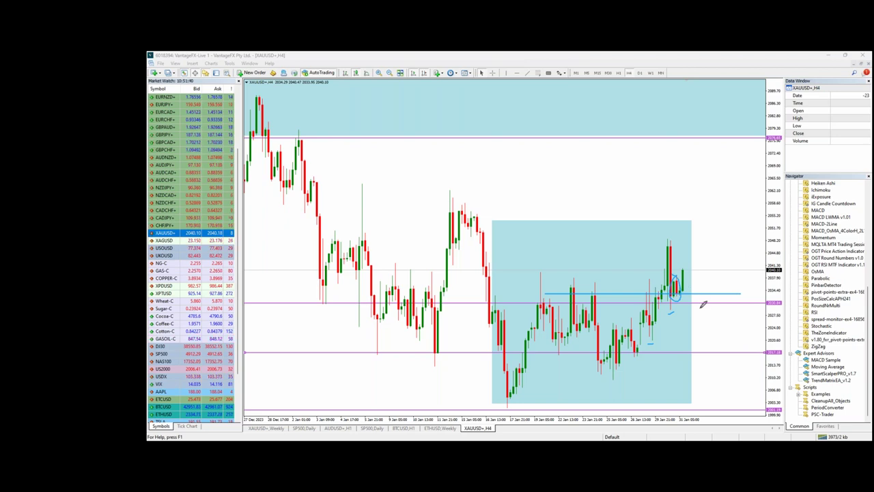
key("Escape")
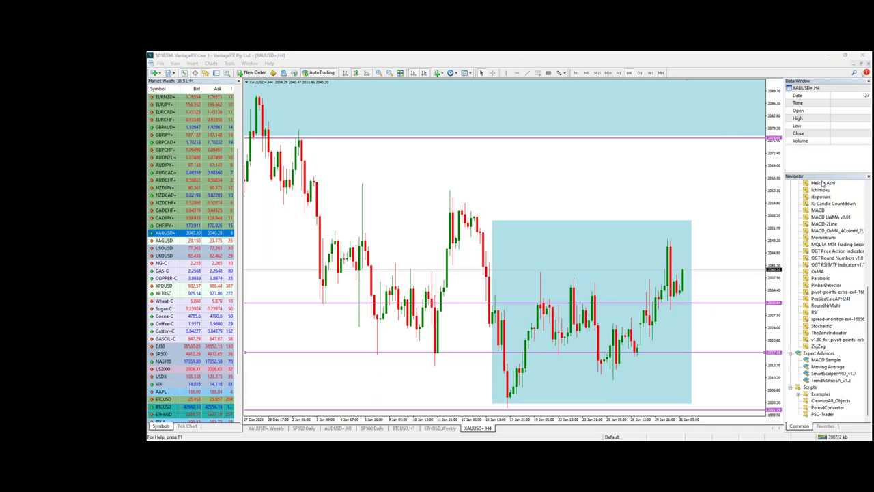
Sketch two rising trend curves beneath the H4 swing lows, from the 17 January bottom past the latest candles
left_click_drag(500, 412, 697, 297)
left_click_drag(528, 412, 736, 301)
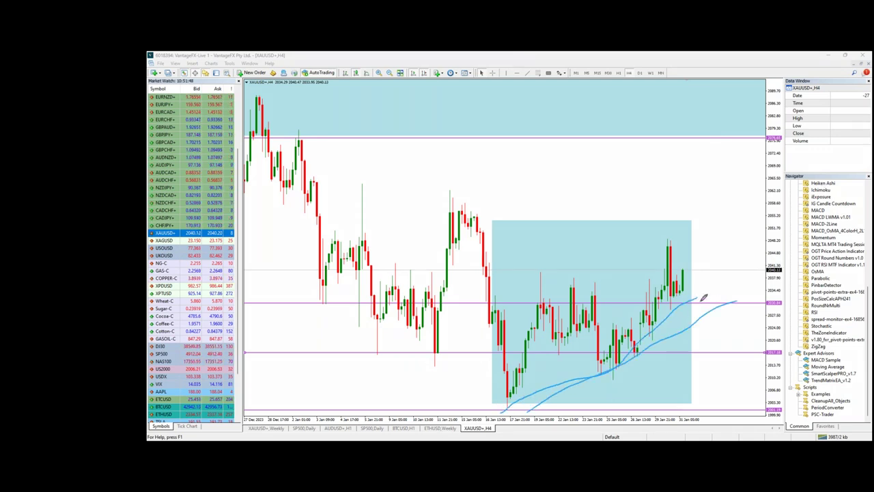
Circle the latest H4 consolidation above the trend curves and mark beside the current price, clearing the freehand marks
mouse_move(676, 280)
left_mouse_down()
mouse_move(695, 280)
mouse_move(677, 279)
left_mouse_up()
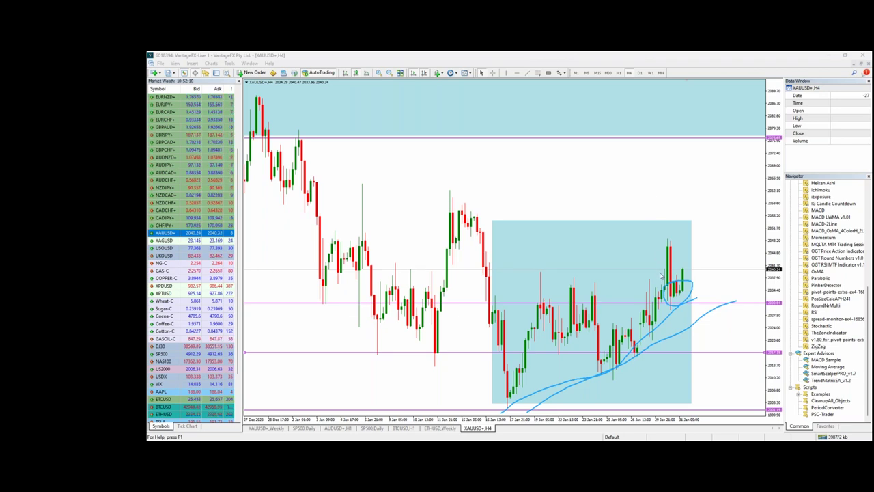
key("Escape")
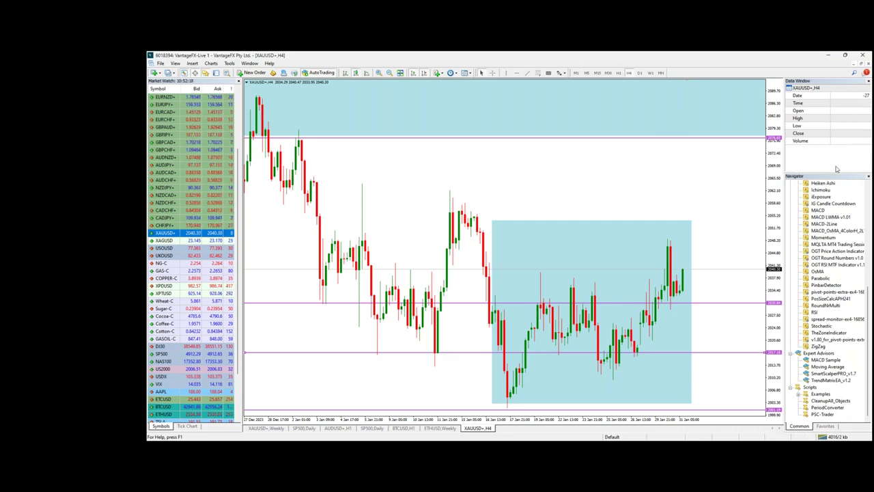
mouse_move(698, 268)
left_mouse_down()
mouse_move(675, 290)
mouse_move(690, 280)
mouse_move(689, 257)
left_mouse_up()
key("Escape")
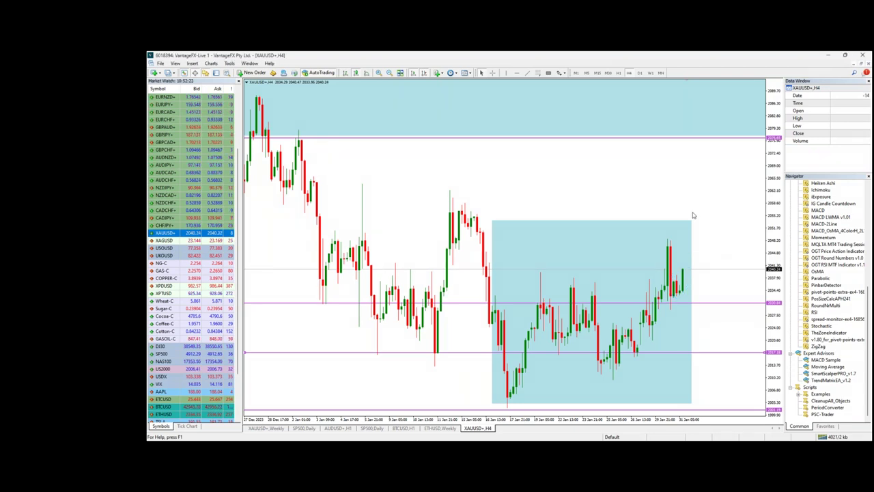
Switch XAUUSD+ to the H1 timeframe and mark the current price and the two latest swing lows beneath it
left_click(618, 72)
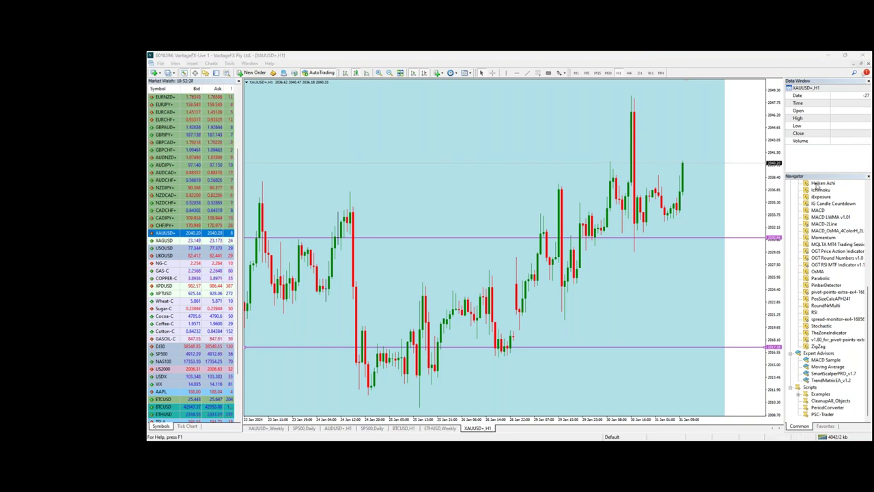
left_click_drag(681, 161, 690, 162)
left_click_drag(654, 224, 679, 224)
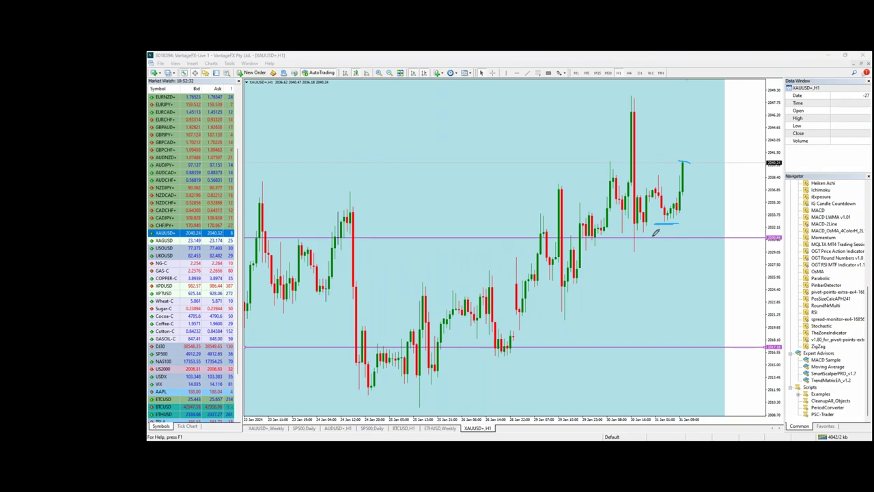
left_click_drag(606, 257, 642, 256)
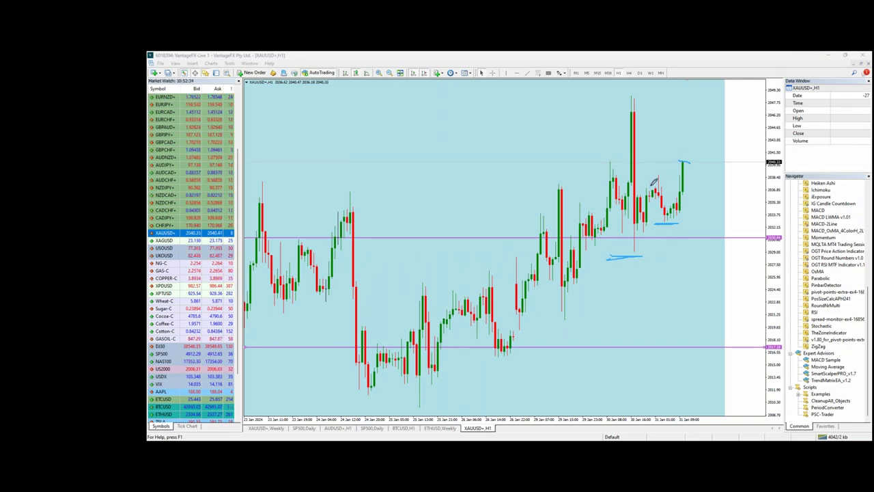
Sketch the H1 breakout level with a pullback-and-bounce path and a bracket from the swing low to the target, and clear all marks
left_click_drag(657, 187, 720, 186)
mouse_move(686, 163)
left_mouse_down()
mouse_move(704, 179)
mouse_move(723, 112)
mouse_move(729, 133)
mouse_move(693, 186)
mouse_move(710, 172)
mouse_move(718, 196)
left_mouse_up()
mouse_move(668, 223)
left_mouse_down()
mouse_move(727, 214)
mouse_move(728, 170)
mouse_move(717, 185)
mouse_move(725, 82)
mouse_move(706, 82)
left_mouse_up()
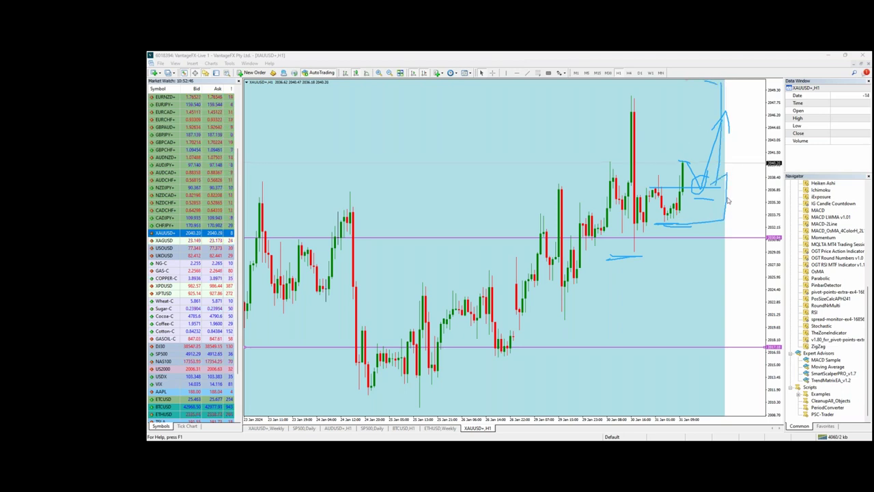
key("e")
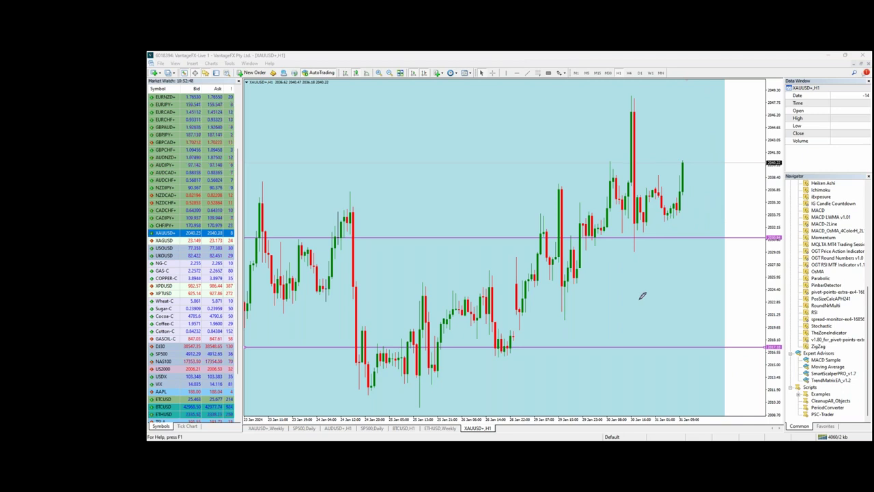
Redraw the H1 breakout level and swing low, and sketch brackets from them up to targets above the 30 January high
left_click_drag(654, 187, 710, 188)
left_click_drag(668, 221, 682, 219)
mouse_move(722, 190)
left_mouse_down()
mouse_move(722, 92)
mouse_move(638, 78)
left_mouse_up()
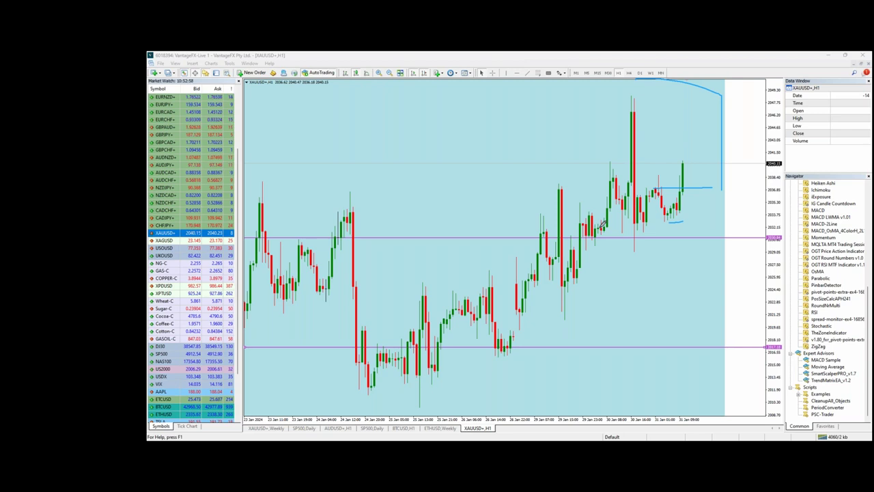
mouse_move(673, 220)
left_mouse_down()
mouse_move(688, 216)
mouse_move(698, 192)
mouse_move(691, 65)
mouse_move(654, 61)
mouse_move(672, 64)
left_mouse_up()
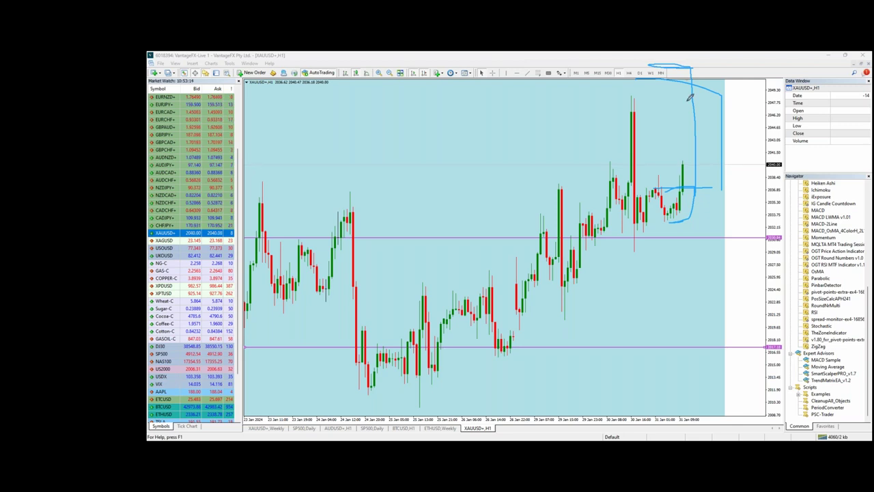
Sketch horizontal lines extending from the top of the large 30 January candle bodies across the brackets, and clear all marks
left_click_drag(684, 113, 670, 112)
left_click_drag(616, 113, 742, 113)
left_click_drag(679, 111, 749, 115)
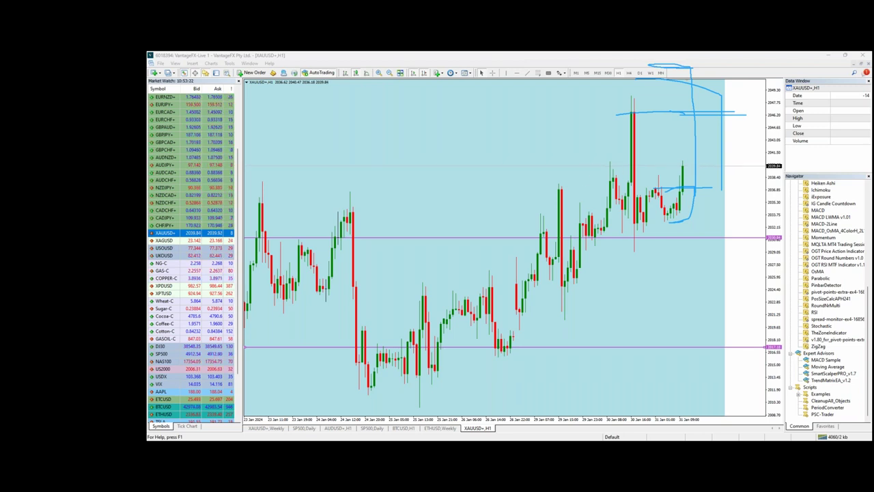
key("Escape")
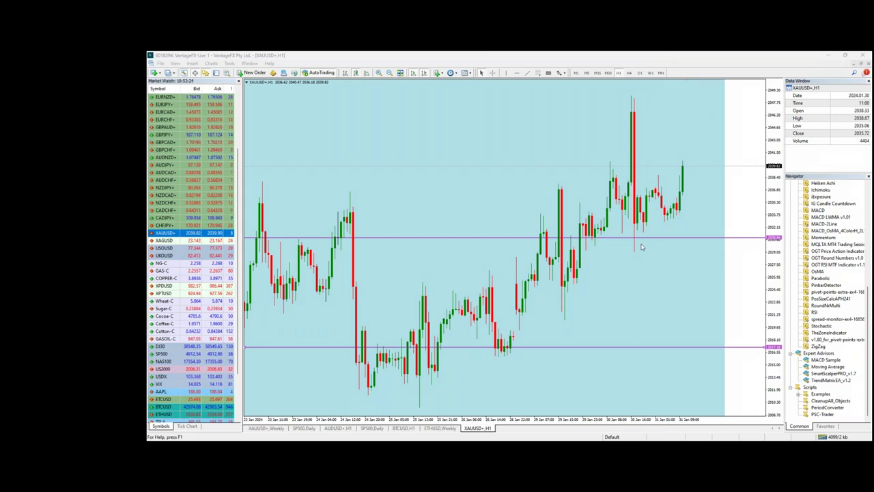
Compress the H1 chart's price scale to show more space above the highs, and switch XAUUSD+ to the Daily timeframe
left_click_drag(776, 127, 776, 140)
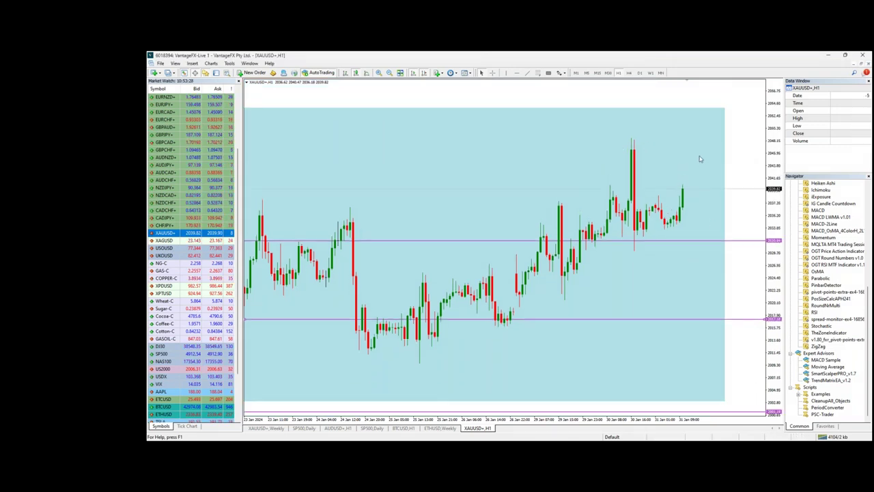
left_click_drag(770, 162, 769, 179)
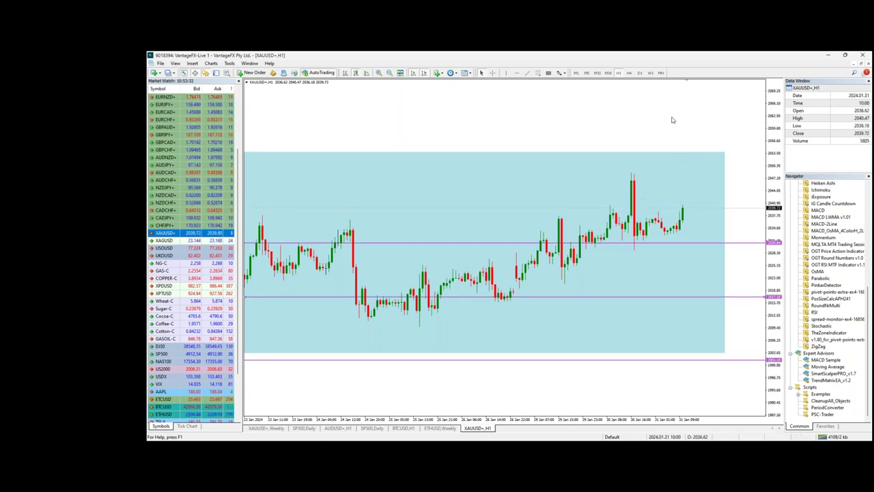
left_click(629, 74)
left_click(640, 73)
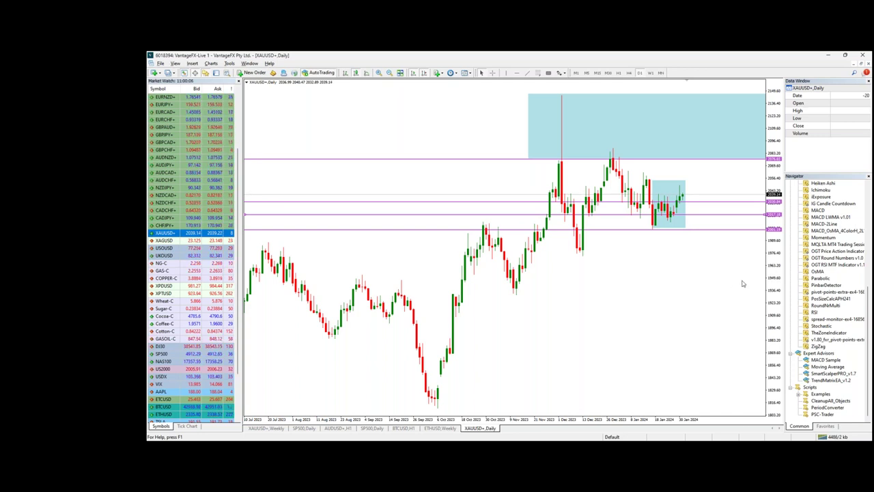
Switch from the trading platform to the presentation's closing contact slide
key("alt+Tab")
key("alt+Tab")
key("alt+Tab")
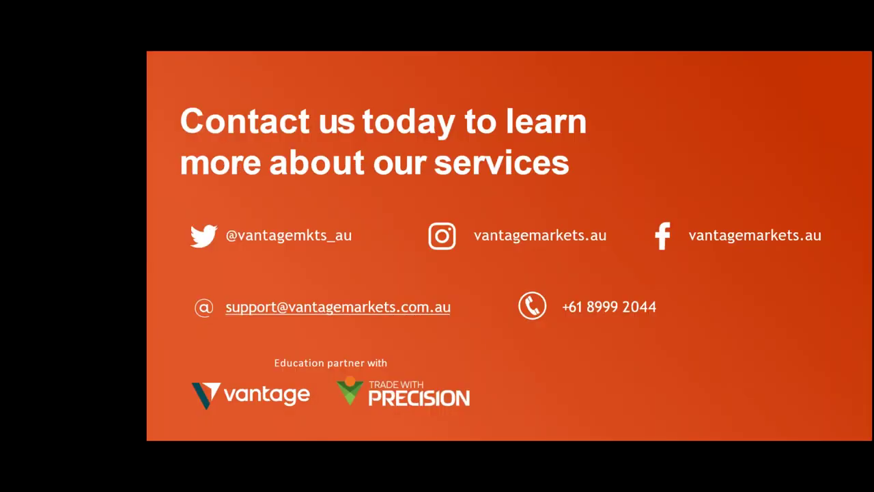